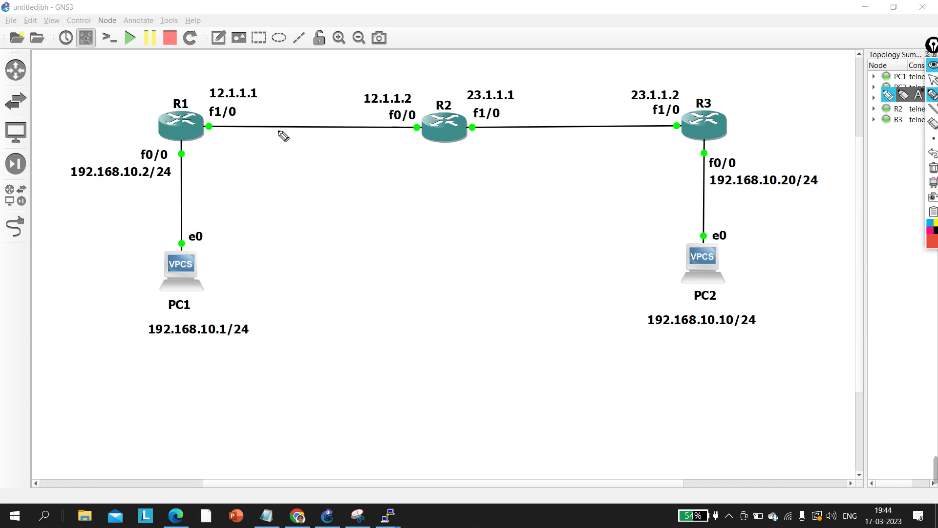
Step: Write OSPF by the R1–R2 link and mark both PC addresses, 192.168.10.1/24 and 192.168.10.10/24
left_click_drag(287, 153, 296, 166)
mouse_move(311, 166)
left_mouse_down()
mouse_move(336, 147)
mouse_move(363, 157)
mouse_move(319, 158)
left_mouse_up()
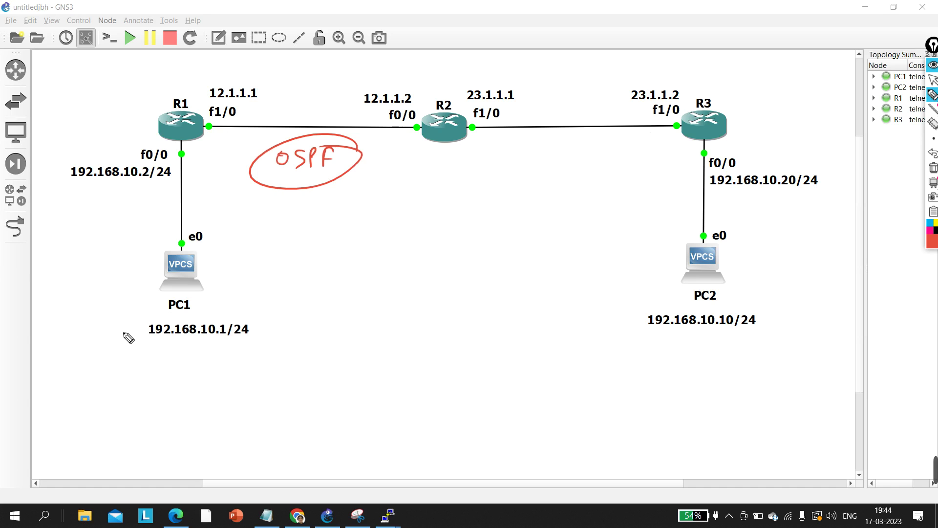
mouse_move(176, 315)
left_mouse_down()
mouse_move(136, 322)
mouse_move(146, 344)
mouse_move(248, 341)
mouse_move(255, 312)
mouse_move(182, 319)
left_mouse_up()
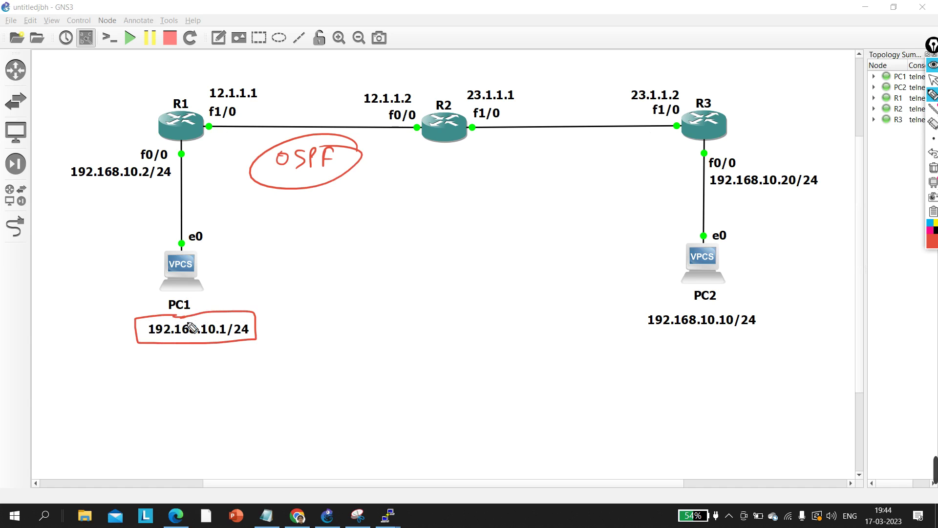
mouse_move(650, 307)
left_mouse_down()
mouse_move(630, 323)
mouse_move(767, 338)
mouse_move(709, 306)
mouse_move(648, 302)
left_mouse_up()
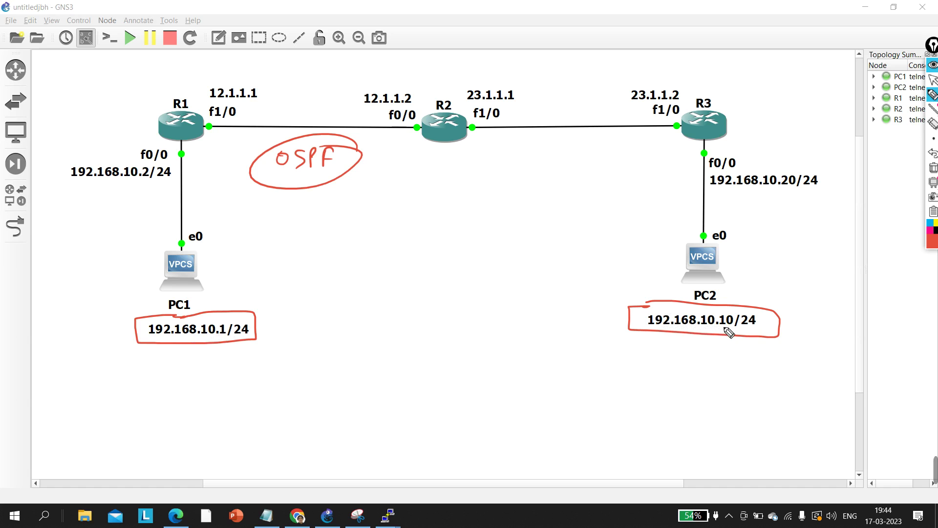
Step: Join both addresses with curves to a circled handwritten '192.168.10.0' note
left_click_drag(238, 345, 373, 395)
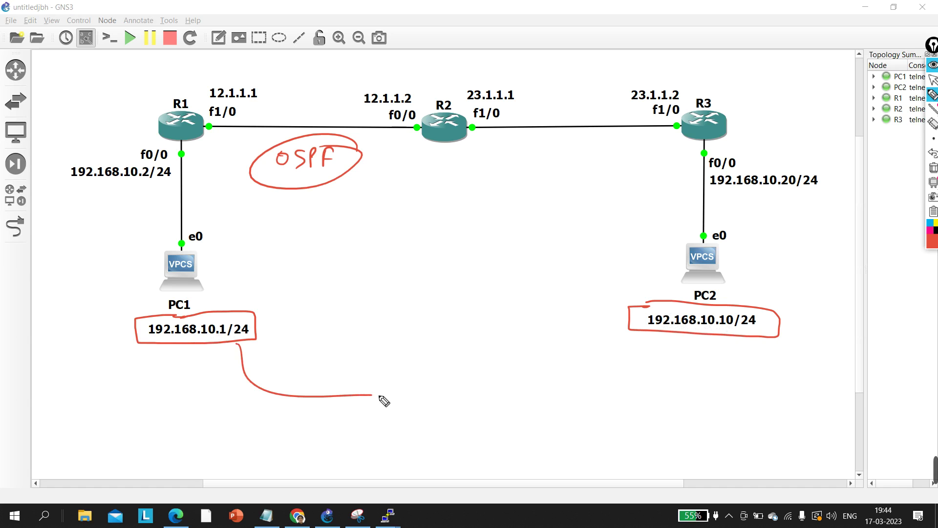
left_click_drag(667, 334, 542, 399)
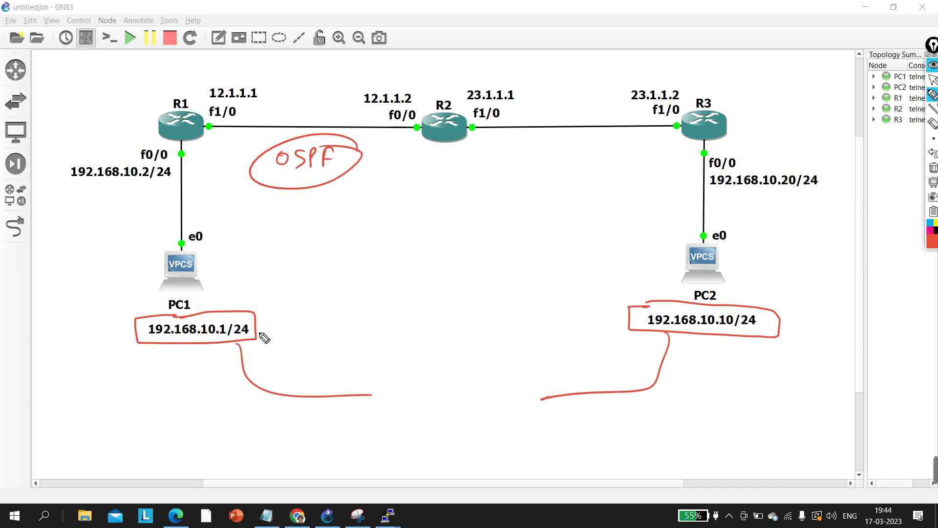
mouse_move(370, 375)
left_mouse_down()
mouse_move(371, 393)
mouse_move(386, 391)
left_mouse_up()
mouse_move(390, 376)
left_mouse_down()
mouse_move(399, 389)
mouse_move(408, 384)
left_mouse_up()
mouse_move(415, 366)
left_mouse_down()
mouse_move(418, 394)
mouse_move(447, 379)
mouse_move(513, 376)
left_mouse_up()
left_click_drag(396, 406, 428, 422)
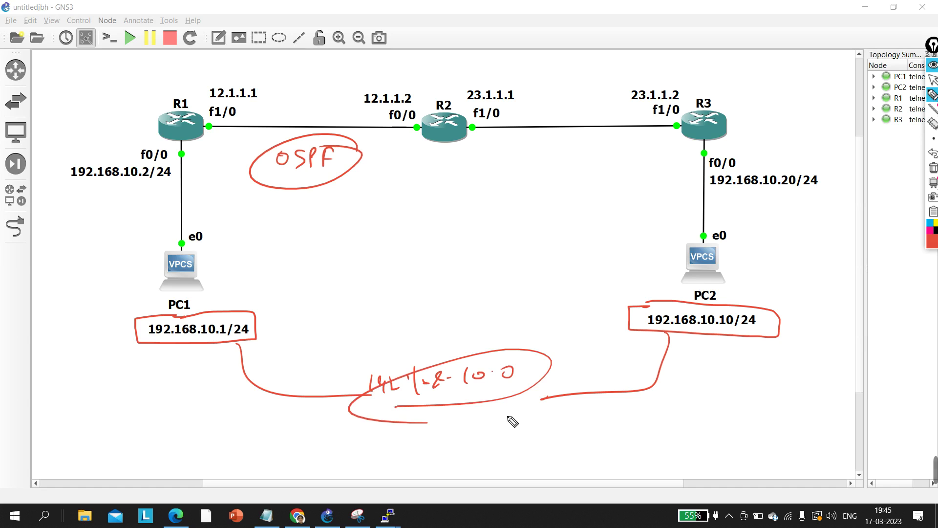
Step: Undo the network-address ellipse and a trial PC1-to-PC2 line
key("ctrl+z")
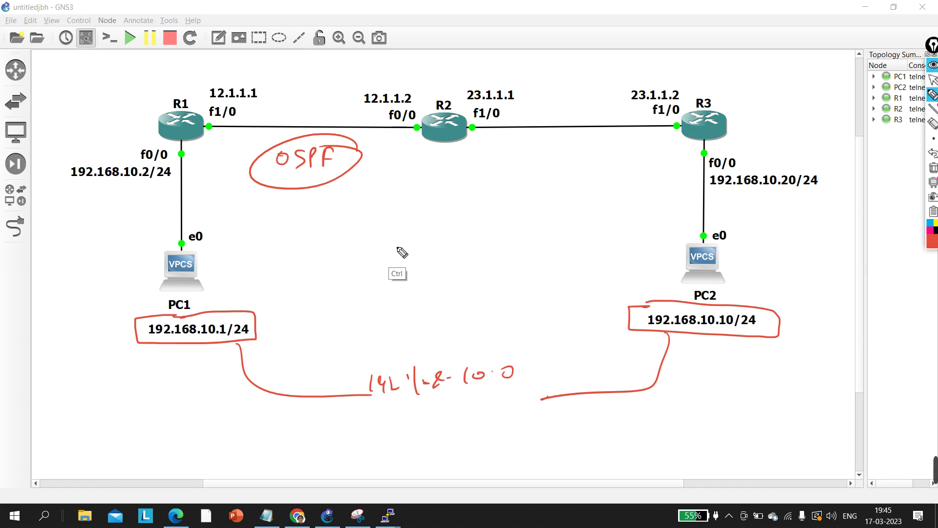
mouse_move(216, 274)
left_mouse_down()
mouse_move(605, 280)
mouse_move(577, 289)
left_mouse_up()
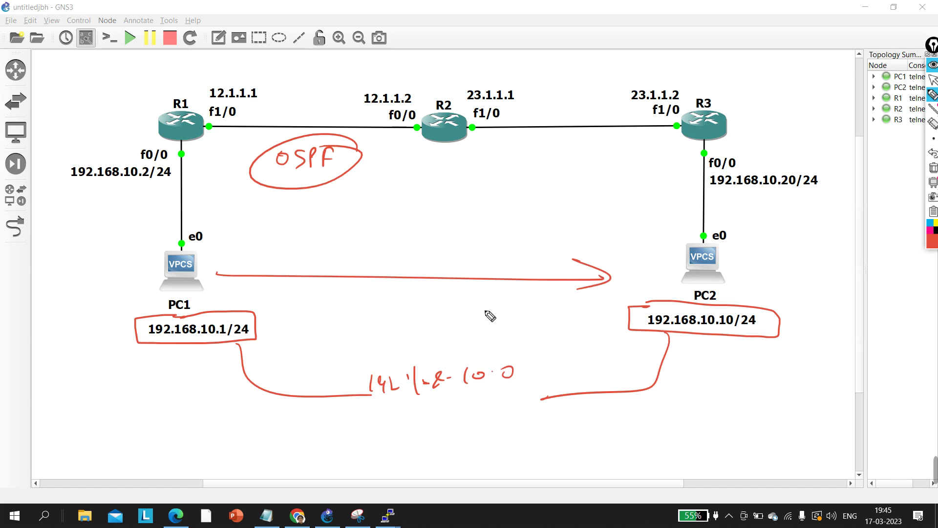
key("ctrl+z")
key("ctrl+z")
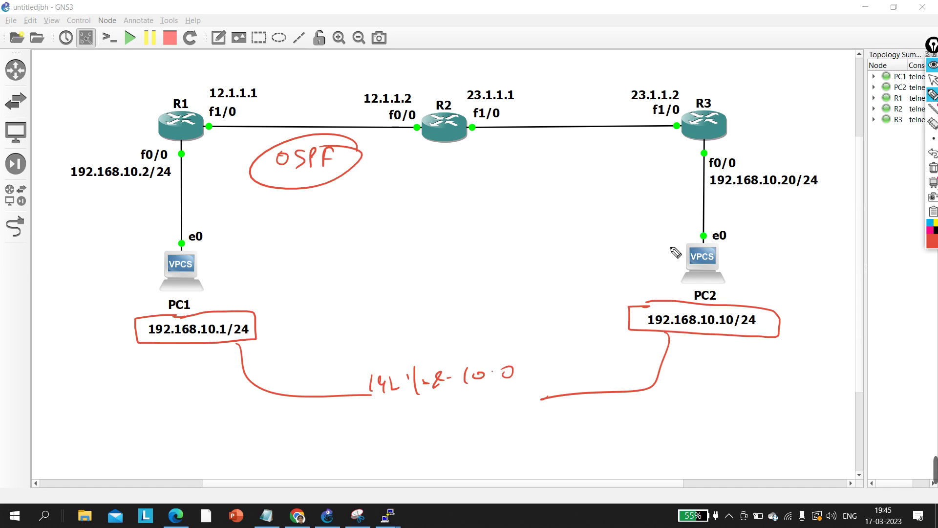
Step: Draw arrows at PC1 and from PC1 to PC2, wiping all ink with the trash icon each time
mouse_move(235, 227)
left_mouse_down()
mouse_move(216, 253)
mouse_move(217, 284)
mouse_move(234, 297)
left_mouse_up()
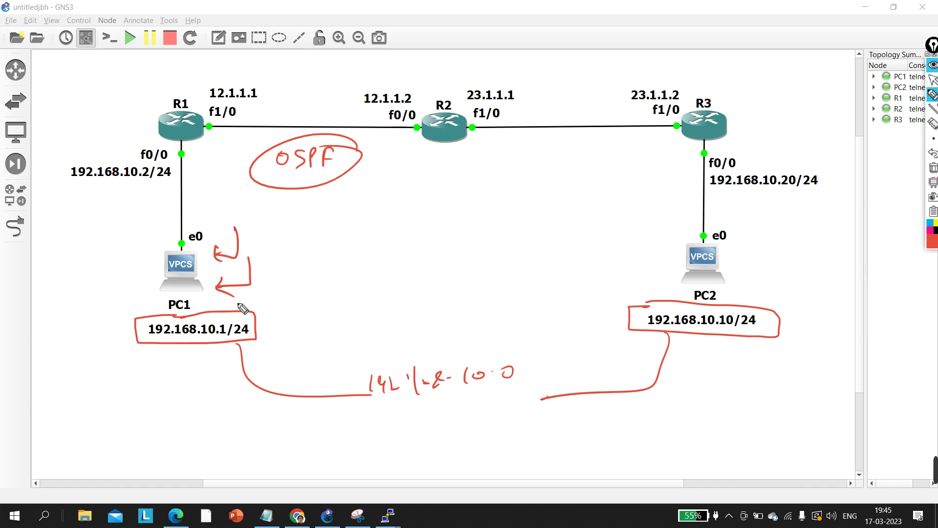
mouse_move(119, 245)
left_mouse_down()
mouse_move(147, 265)
mouse_move(140, 275)
left_mouse_up()
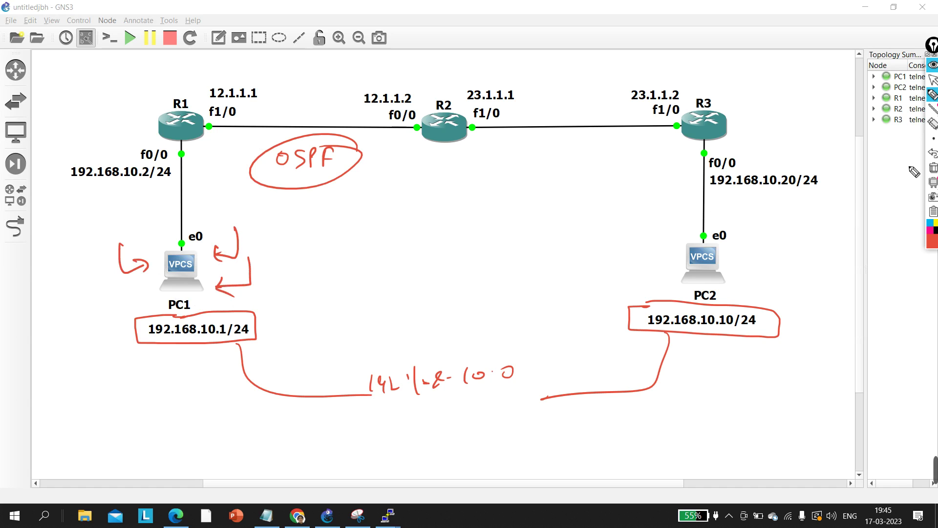
left_click(933, 169)
mouse_move(209, 275)
left_mouse_down()
mouse_move(609, 289)
mouse_move(589, 300)
left_mouse_up()
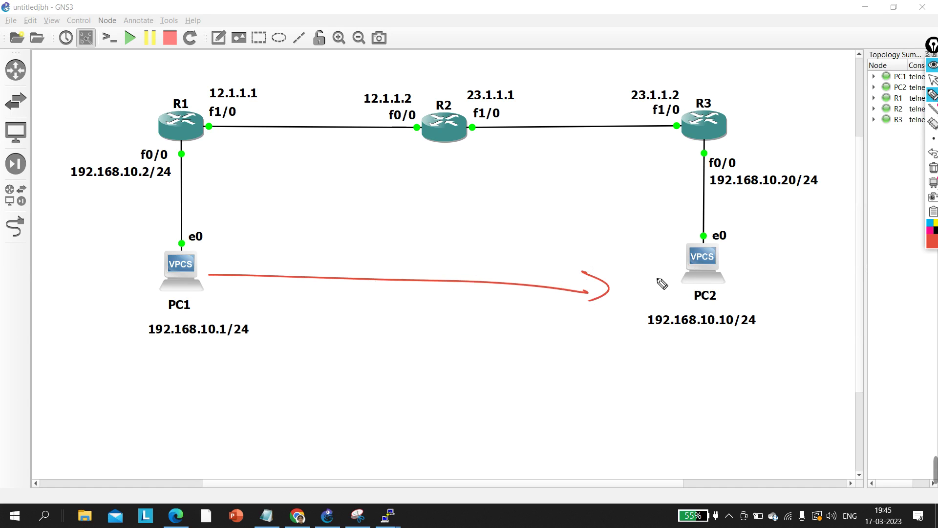
left_click(932, 167)
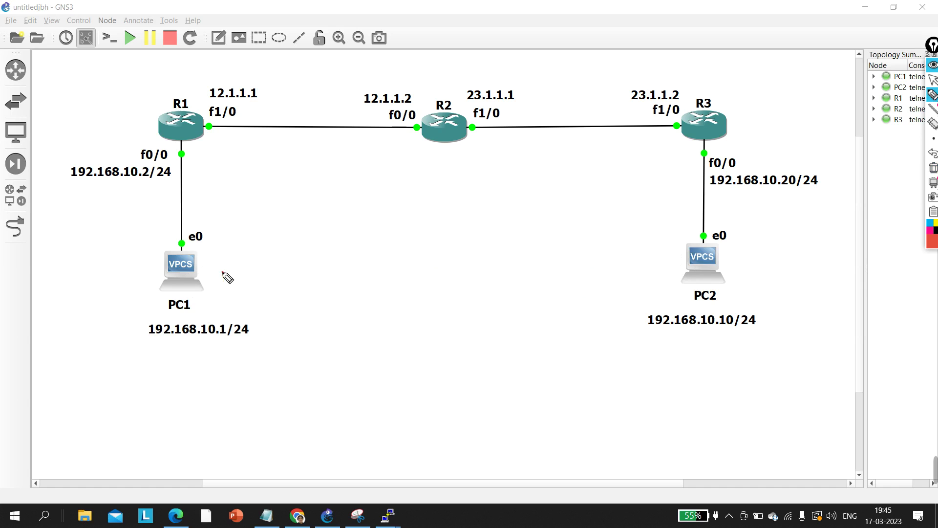
Step: Write 'Ping 192.168.10.10' beside PC1 with a boxed ICMP label below it
left_click_drag(224, 287, 226, 271)
mouse_move(238, 277)
left_mouse_down()
mouse_move(238, 269)
mouse_move(267, 270)
mouse_move(277, 284)
mouse_move(328, 260)
mouse_move(341, 269)
mouse_move(462, 254)
left_mouse_up()
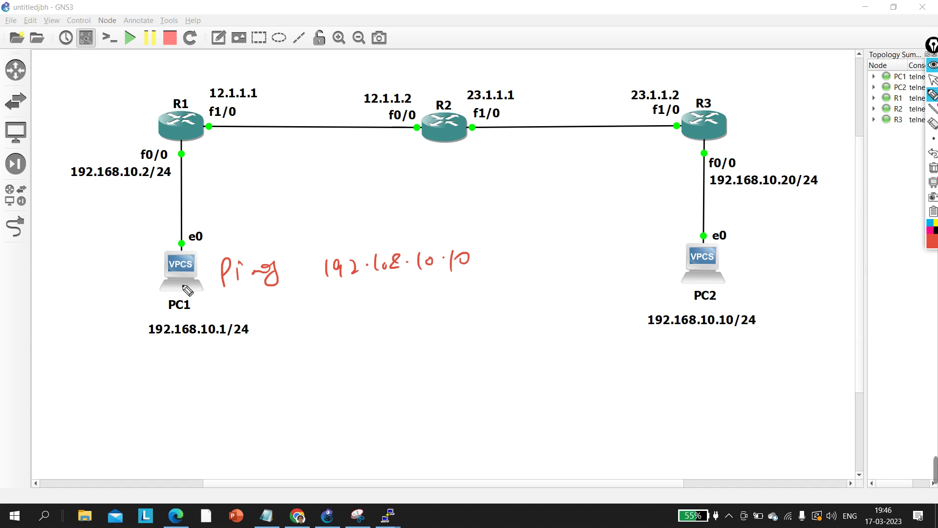
mouse_move(276, 306)
left_mouse_down()
mouse_move(288, 321)
mouse_move(327, 307)
left_mouse_up()
mouse_move(272, 323)
left_mouse_down()
mouse_move(318, 301)
mouse_move(274, 327)
left_mouse_up()
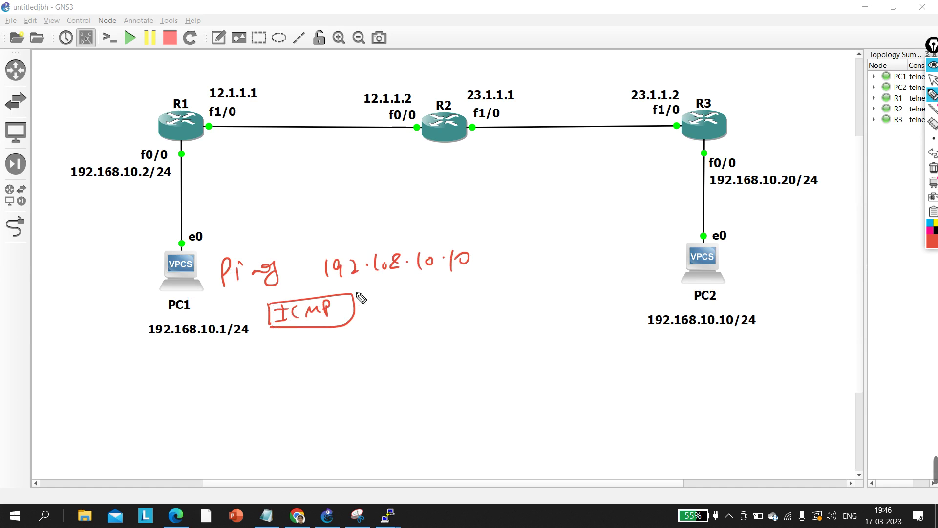
Step: Draw the ICMP packet outline holding the source address and a P=1 field
left_click_drag(354, 293, 530, 279)
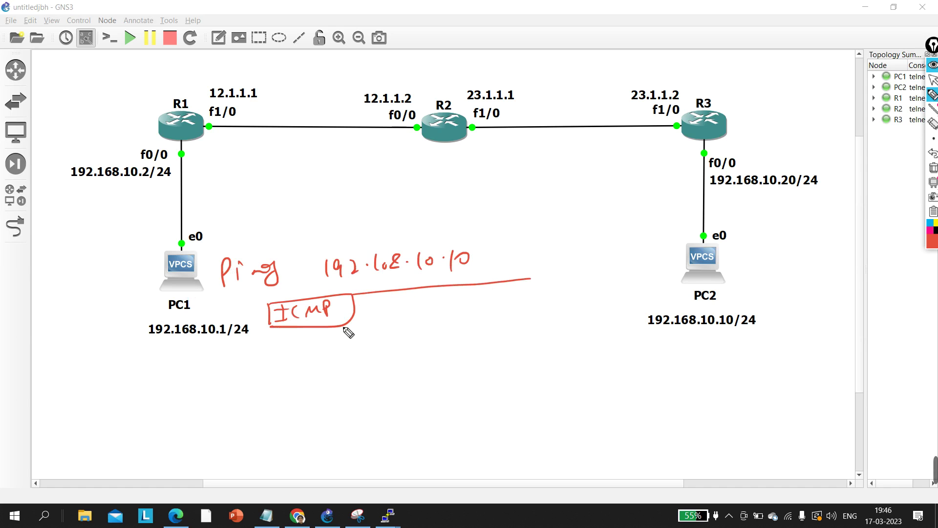
mouse_move(343, 327)
left_mouse_down()
mouse_move(520, 308)
mouse_move(552, 281)
mouse_move(516, 275)
left_mouse_up()
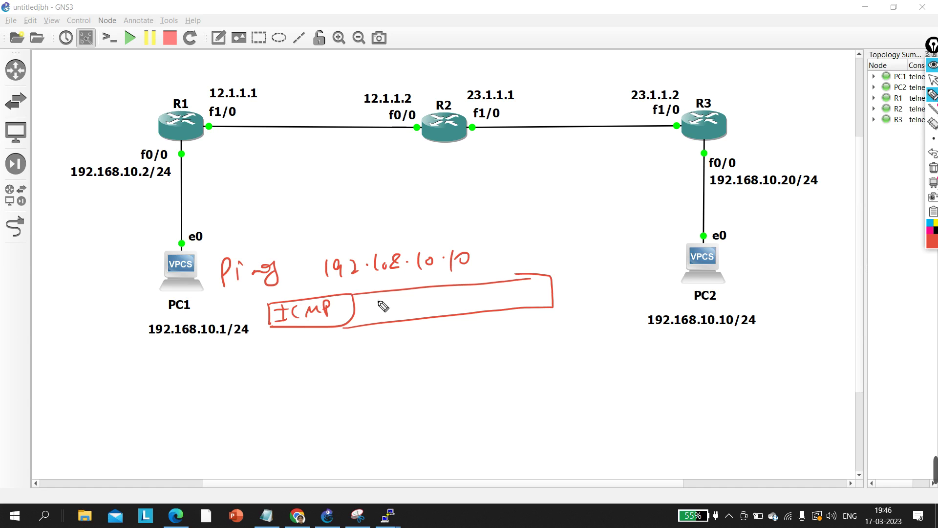
left_click_drag(372, 316, 487, 304)
mouse_move(495, 291)
left_mouse_down()
mouse_move(492, 315)
mouse_move(503, 296)
mouse_move(528, 292)
left_mouse_up()
left_click_drag(513, 298, 528, 297)
left_click_drag(537, 287, 536, 300)
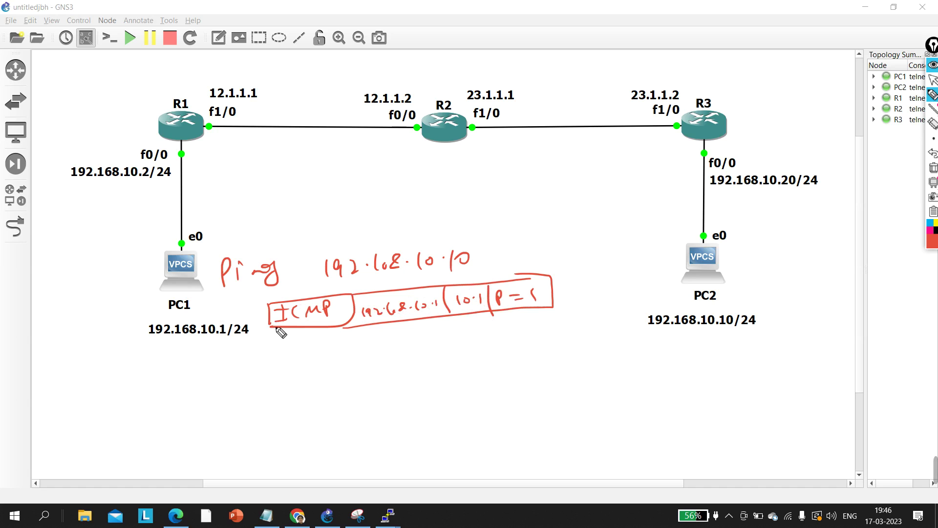
Step: Add a PC1 row under the packet and an arrow pointing at PC1
mouse_move(270, 324)
left_mouse_down()
mouse_move(268, 348)
mouse_move(557, 347)
mouse_move(552, 304)
left_mouse_up()
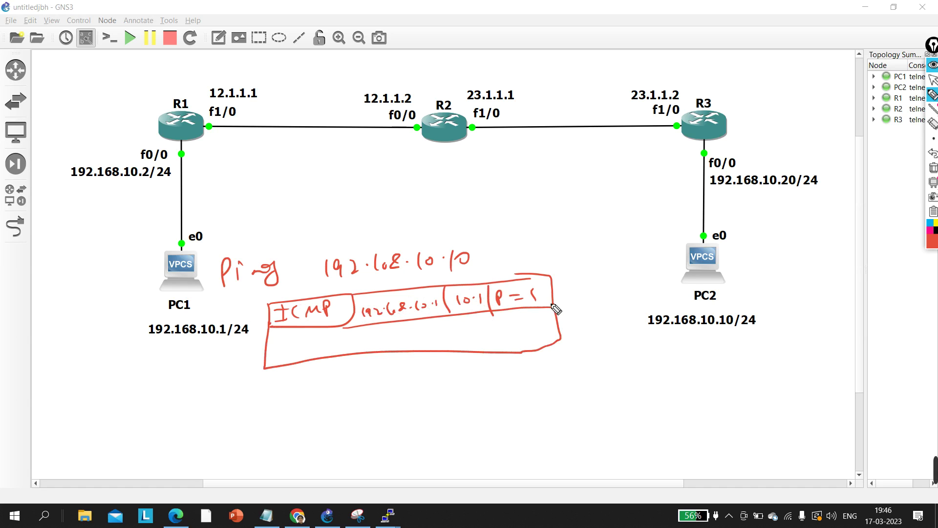
left_click_drag(287, 337, 288, 353)
left_click_drag(288, 338, 317, 349)
left_click_drag(349, 329, 348, 360)
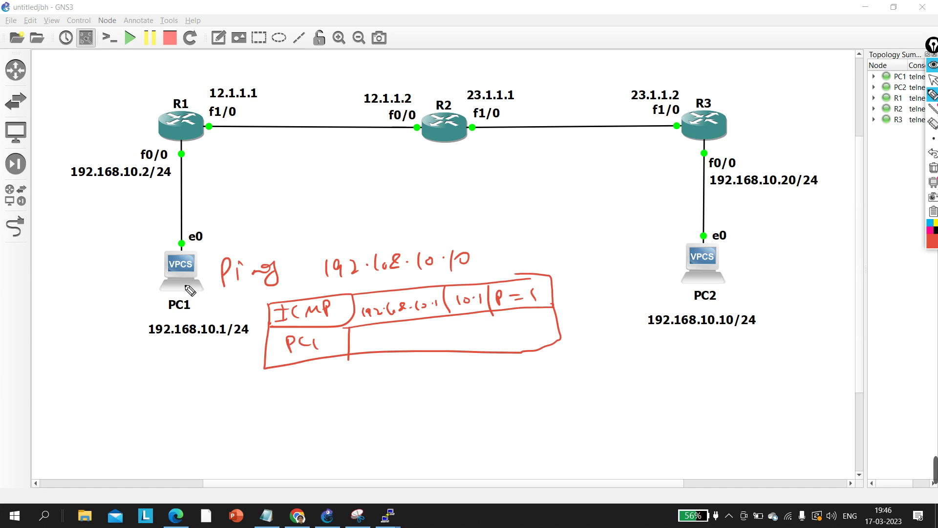
mouse_move(131, 250)
left_mouse_down()
mouse_move(128, 271)
mouse_move(149, 269)
left_mouse_up()
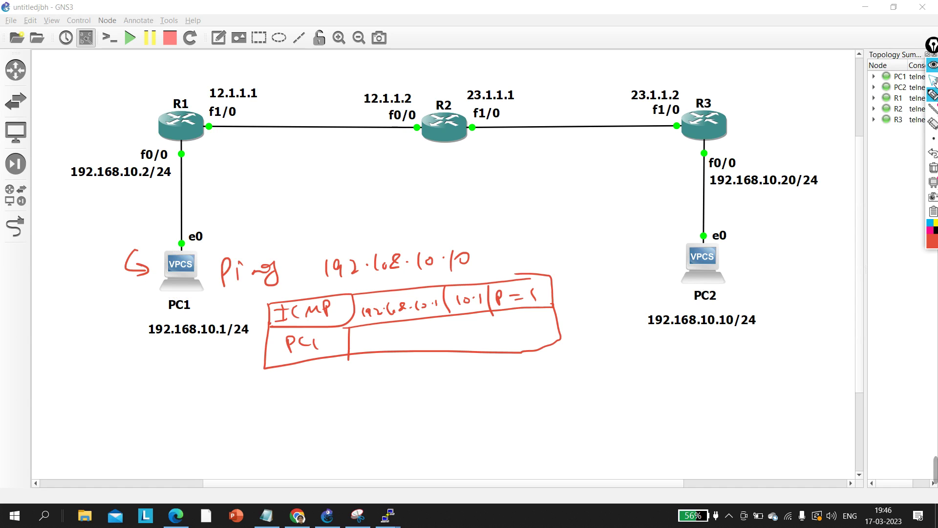
Step: Run arp in PC1's console, highlight the empty ARP table, and switch back to GNS3
mouse_move(377, 517)
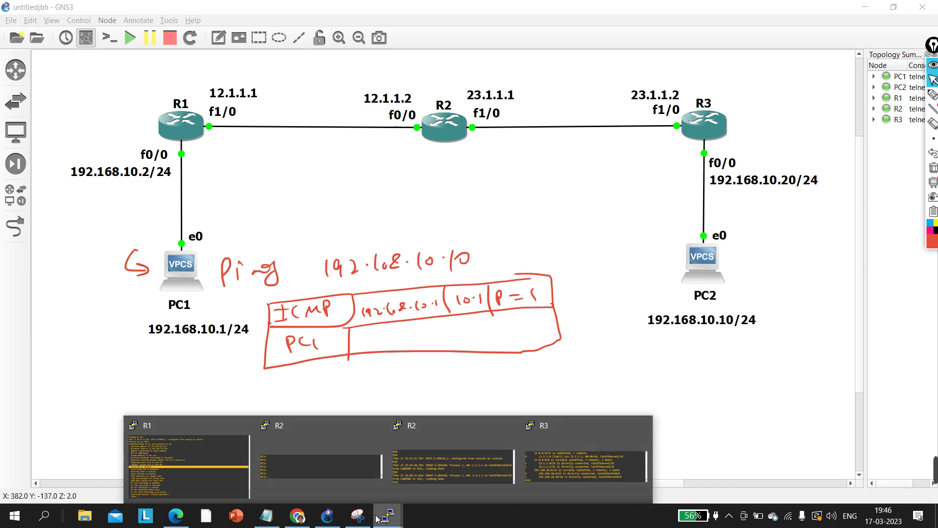
left_click(299, 473)
type("a")
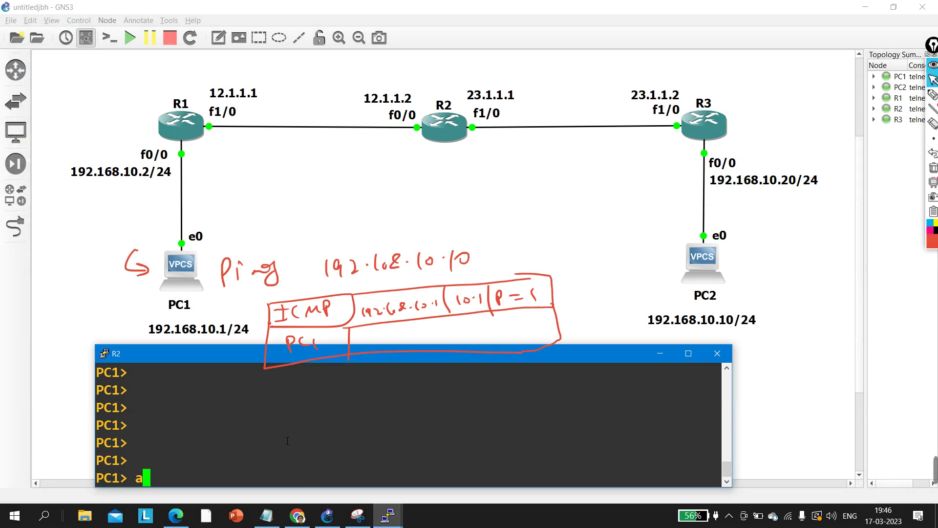
type("rp")
key("Return")
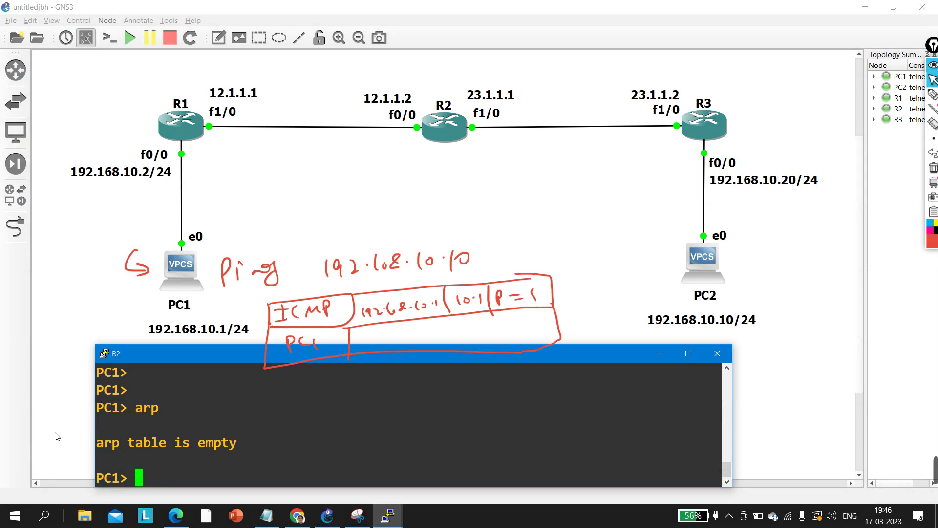
left_click_drag(104, 451, 254, 455)
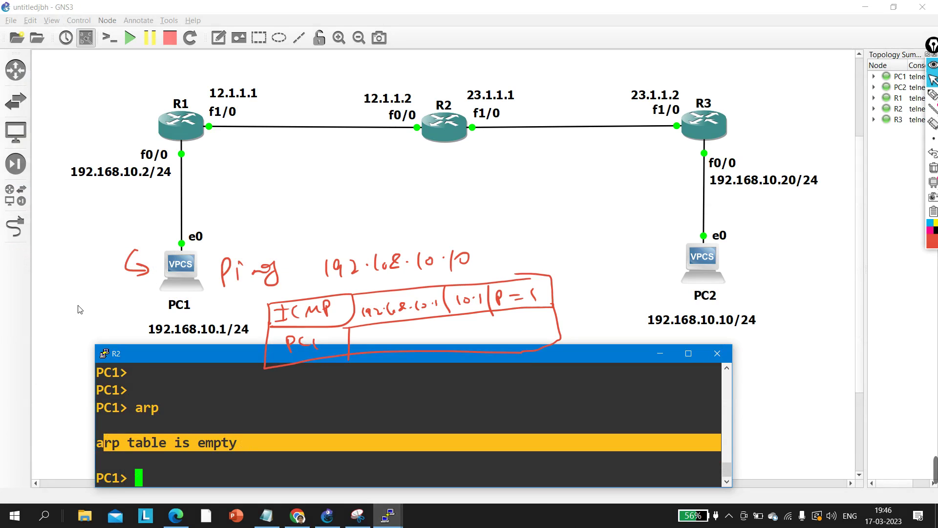
key("alt+Tab")
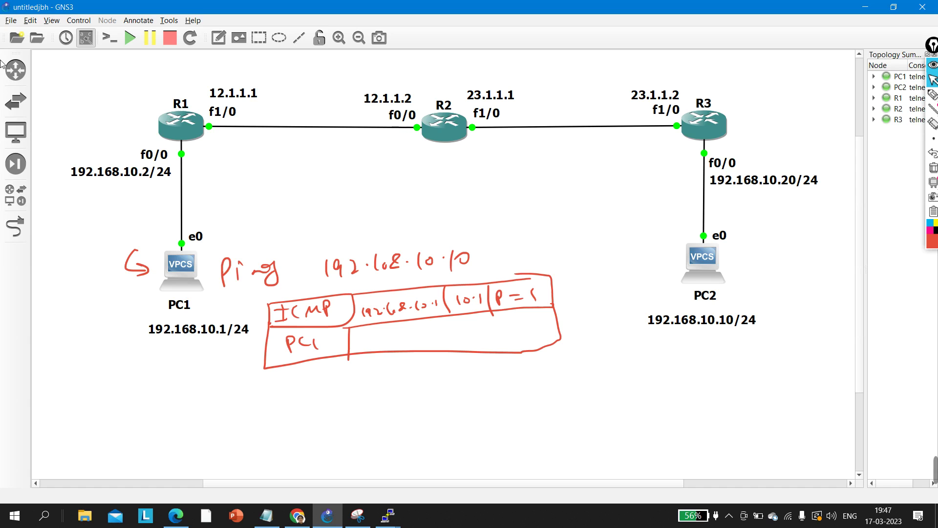
Step: Turn on the annotation pen and write 'Hold' beside the ICMP sketch
left_click(933, 95)
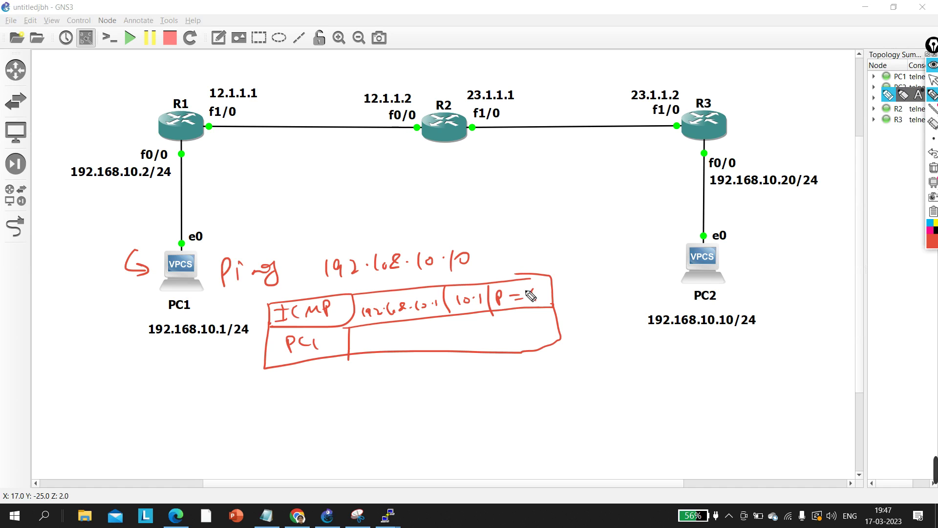
left_click_drag(567, 290, 568, 314)
mouse_move(568, 304)
left_mouse_down()
mouse_move(581, 313)
mouse_move(586, 300)
left_mouse_up()
left_click_drag(598, 284, 596, 307)
mouse_move(610, 296)
left_mouse_down()
mouse_move(617, 281)
mouse_move(620, 304)
left_mouse_up()
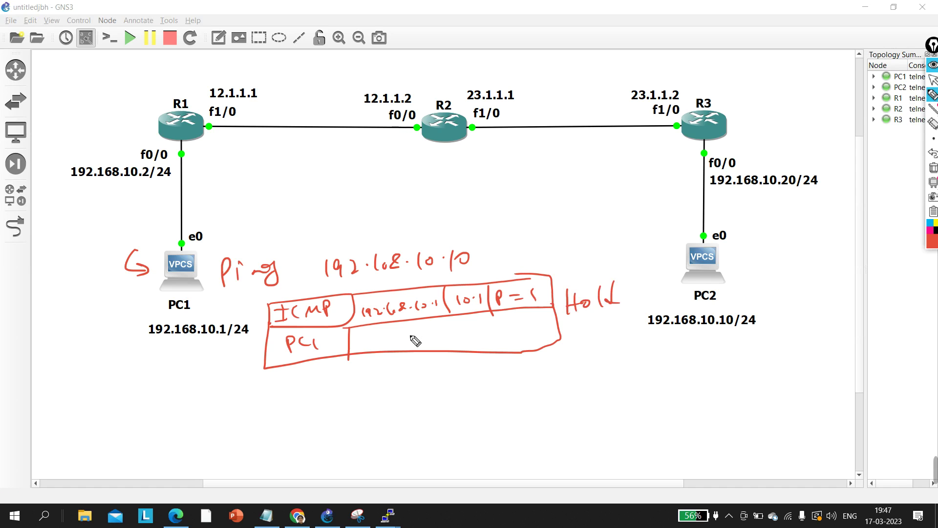
Step: Draw an ARP row below PC1's address with PC1 and FFFF fields
mouse_move(130, 421)
left_mouse_down()
mouse_move(126, 394)
mouse_move(241, 415)
mouse_move(137, 432)
mouse_move(157, 427)
left_mouse_up()
mouse_move(145, 418)
left_mouse_down()
mouse_move(173, 419)
mouse_move(188, 401)
left_mouse_up()
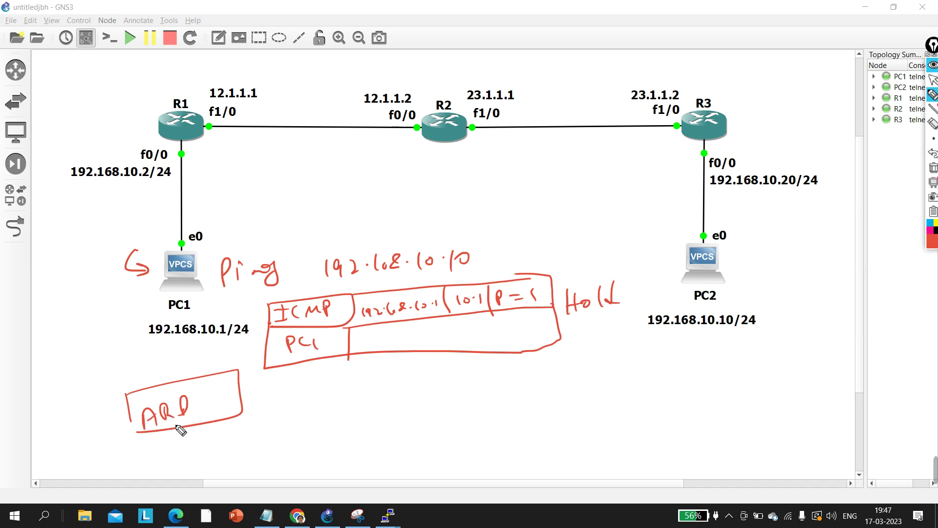
mouse_move(239, 372)
left_mouse_down()
mouse_move(498, 359)
mouse_move(402, 415)
mouse_move(244, 431)
left_mouse_up()
mouse_move(271, 413)
left_mouse_down()
mouse_move(272, 398)
mouse_move(275, 407)
left_mouse_up()
mouse_move(292, 394)
left_mouse_down()
mouse_move(288, 411)
mouse_move(302, 412)
left_mouse_up()
mouse_move(335, 368)
left_mouse_down()
mouse_move(345, 421)
mouse_move(376, 389)
mouse_move(472, 381)
left_mouse_up()
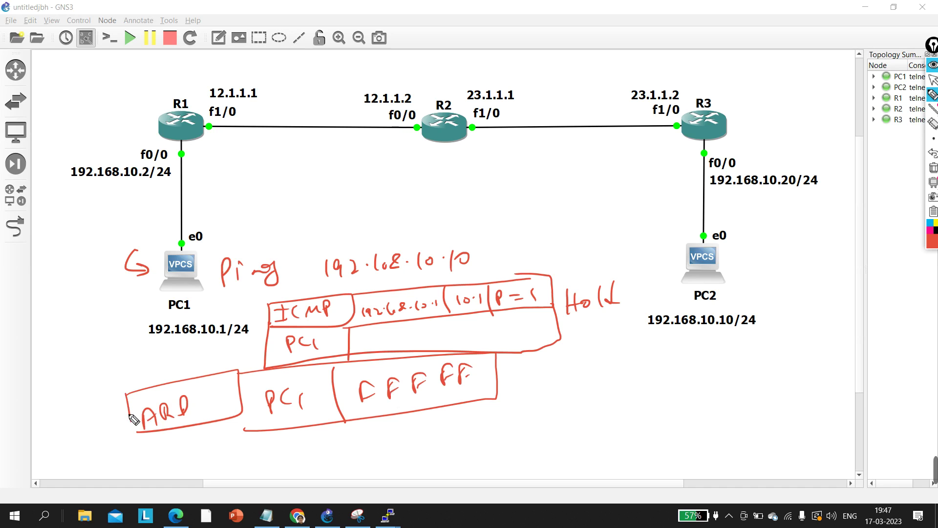
Step: Draw arrows between the ARP box and R1, underline PC2's 10.10, then erase all ink
mouse_move(130, 414)
left_mouse_down()
mouse_move(66, 379)
mouse_move(75, 198)
mouse_move(144, 126)
mouse_move(142, 146)
left_mouse_up()
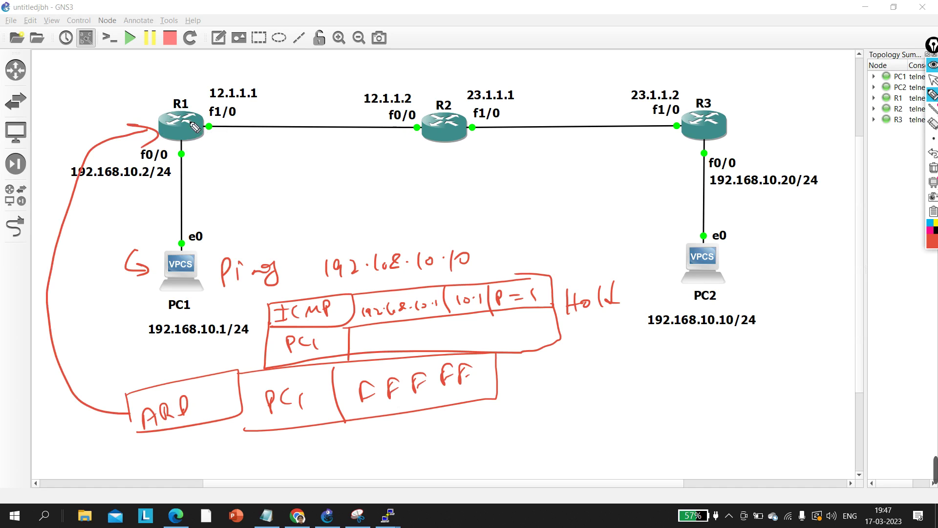
mouse_move(194, 139)
left_mouse_down()
mouse_move(228, 160)
mouse_move(203, 172)
left_mouse_up()
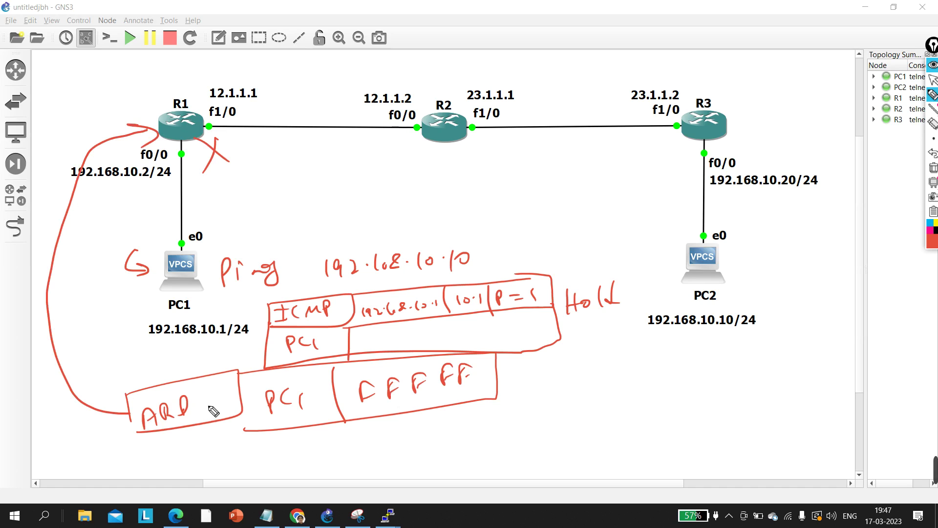
mouse_move(205, 350)
left_mouse_down()
mouse_move(211, 387)
mouse_move(216, 378)
left_mouse_up()
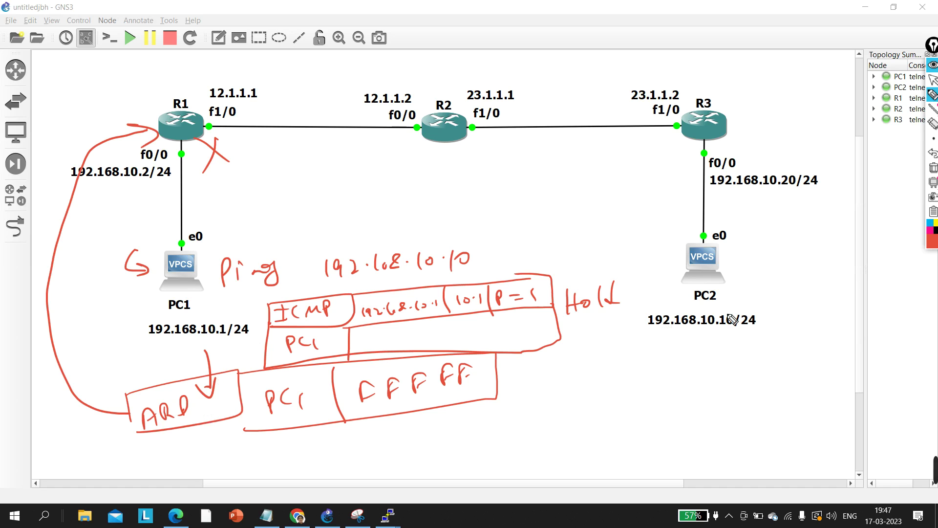
left_click_drag(701, 334, 738, 331)
left_click_drag(185, 161, 247, 173)
mouse_move(180, 176)
left_mouse_down()
mouse_move(187, 164)
mouse_move(196, 171)
left_mouse_up()
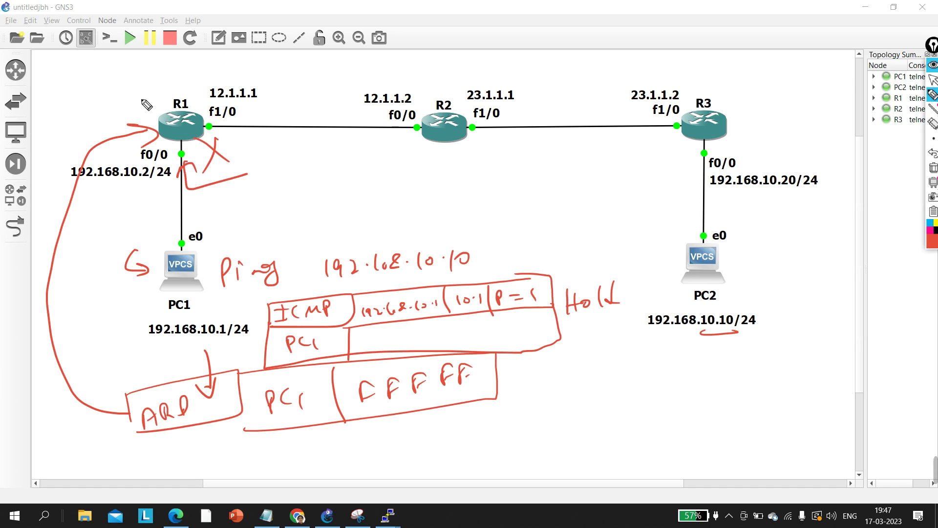
left_click(933, 81)
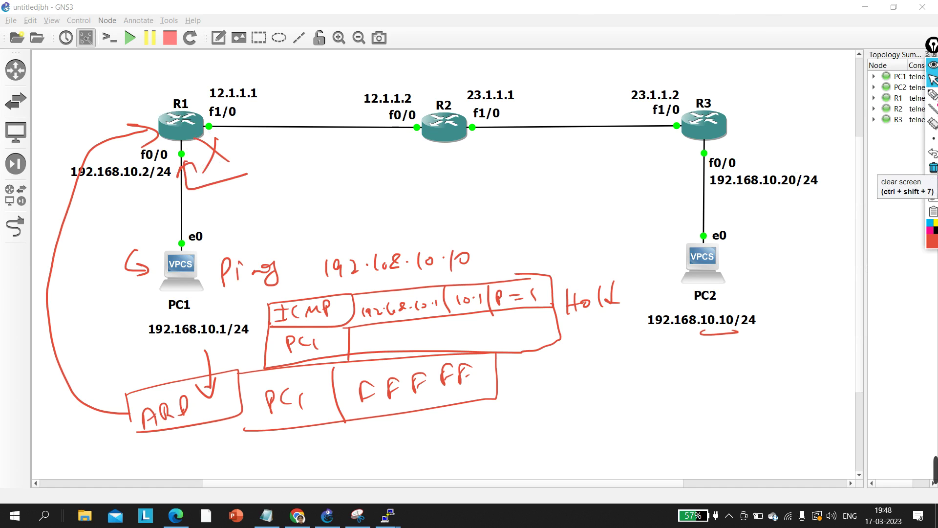
left_click(933, 167)
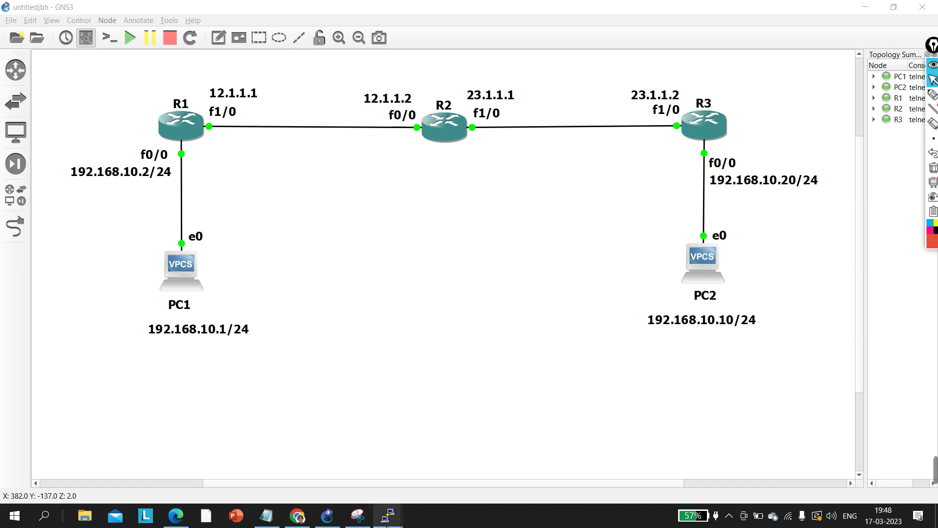
left_click(188, 462)
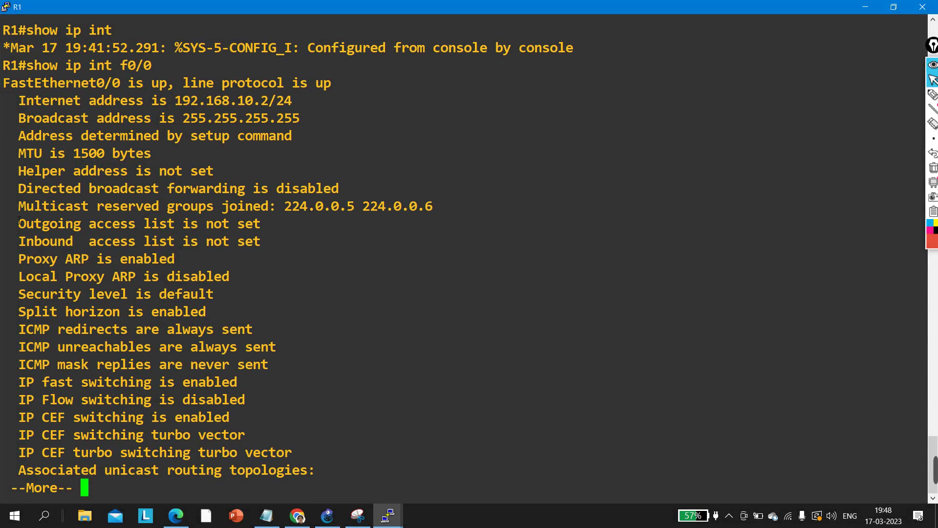
scroll(54, 156, "up", 4)
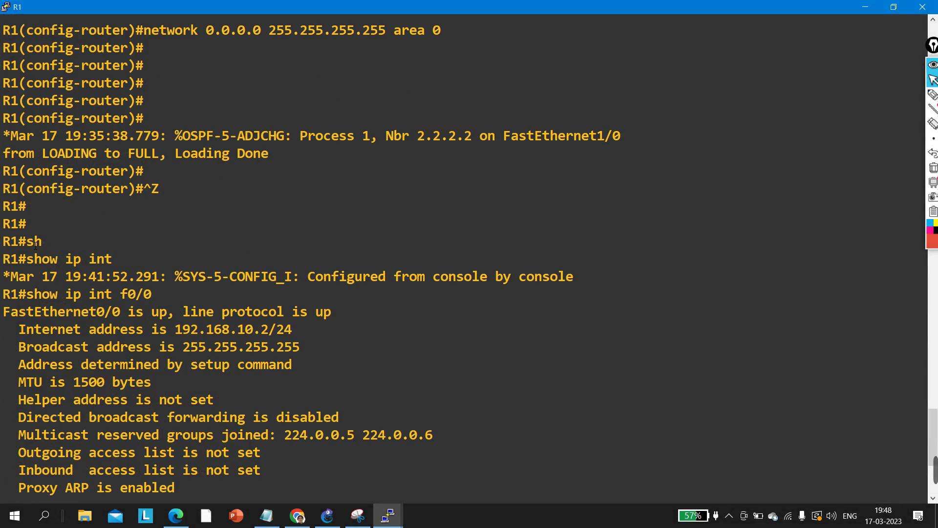
scroll(167, 298, "down", 4)
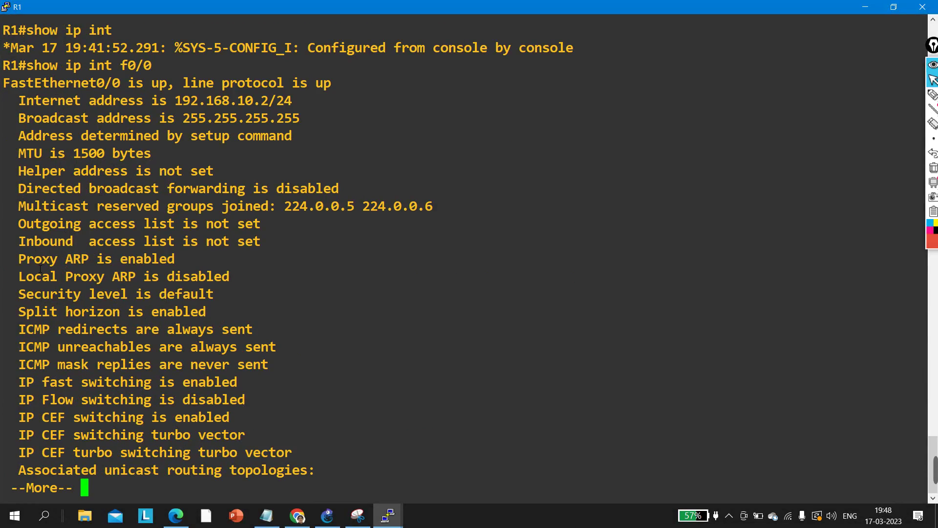
left_click_drag(19, 260, 250, 267)
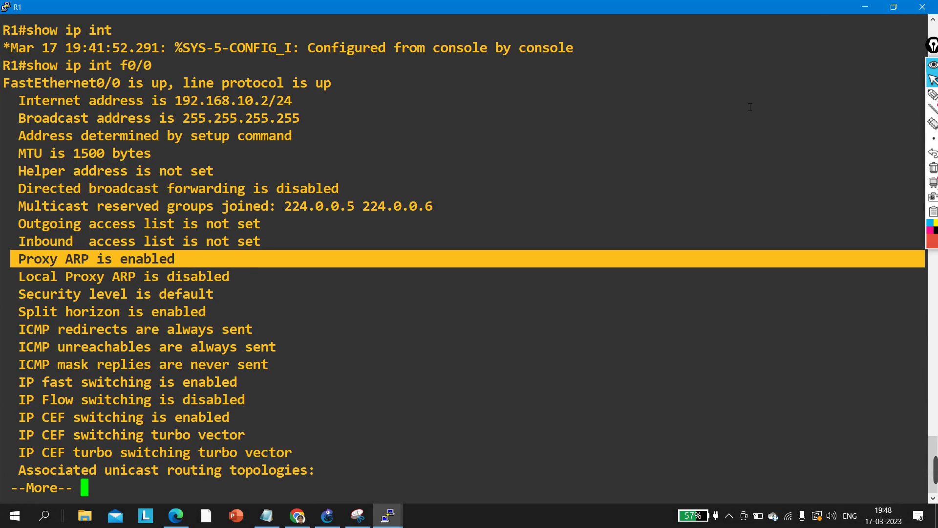
left_click(865, 7)
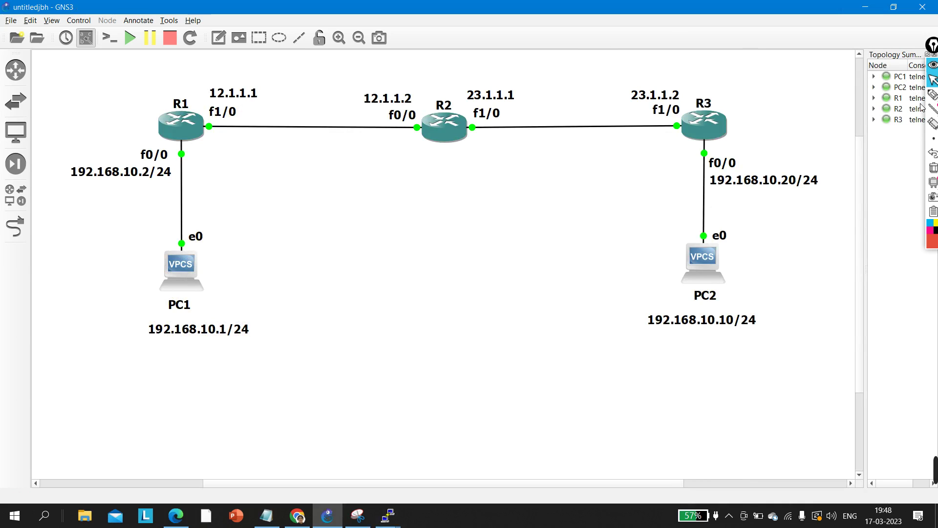
Step: Mark PC1 with an arrow and R1 with an X, then clear the marks and exit pen mode
left_click(933, 94)
left_click_drag(231, 249, 219, 283)
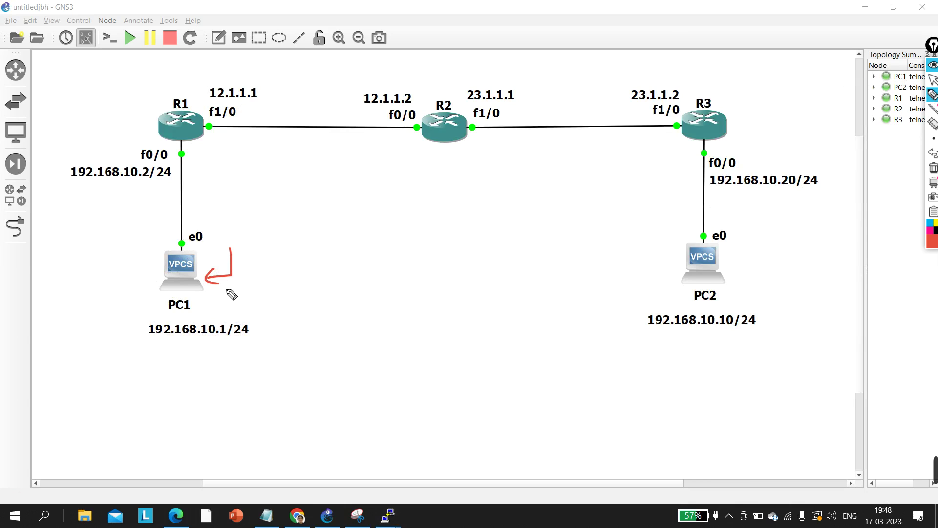
left_click_drag(131, 100, 148, 120)
left_click_drag(147, 103, 133, 122)
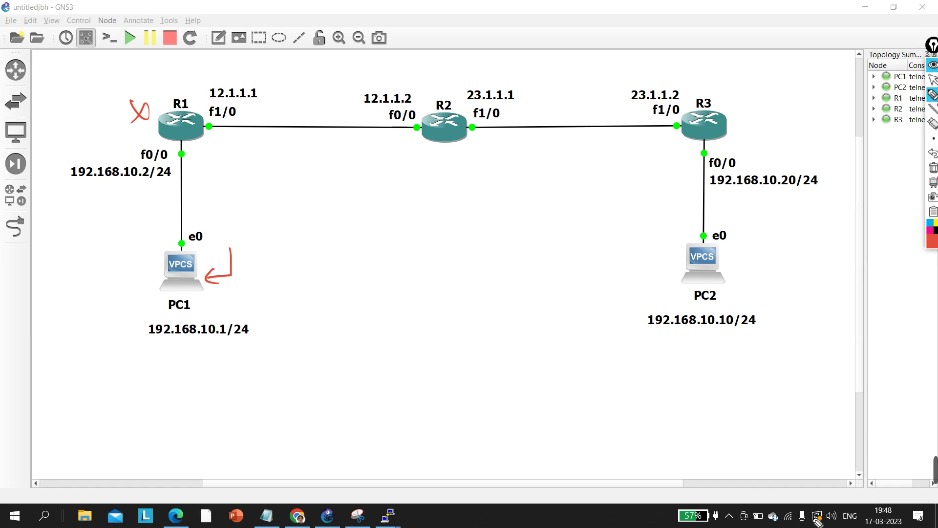
left_click(933, 168)
left_click(934, 80)
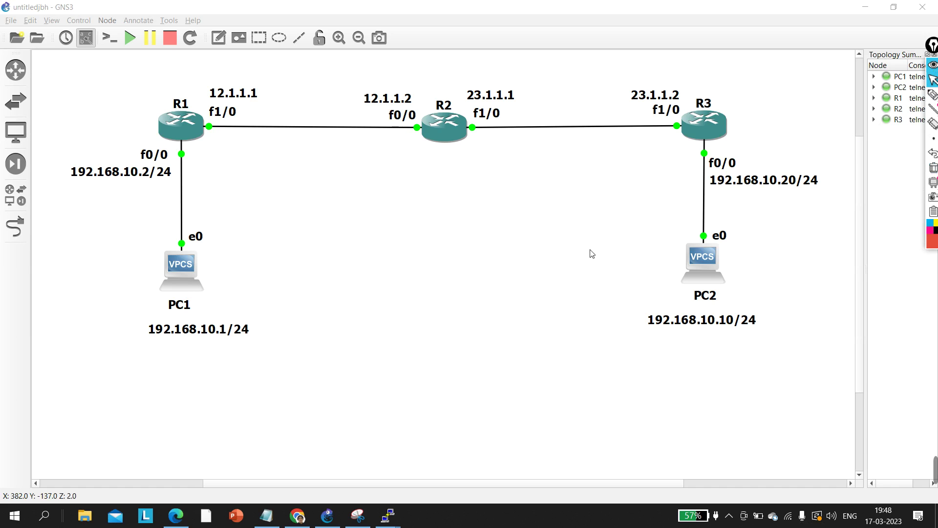
Step: From PC1's console, ping 192.168.10.10 and get 'host not reachable'
mouse_move(384, 521)
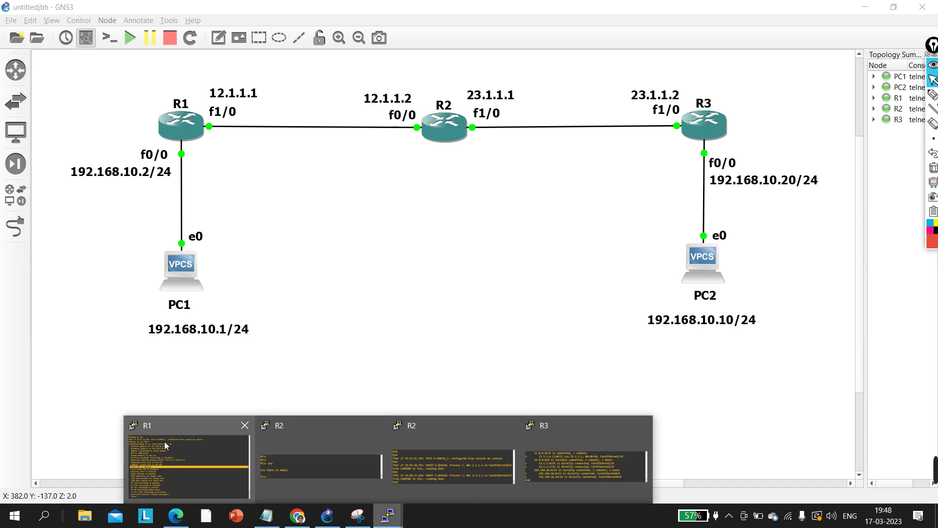
left_click(288, 464)
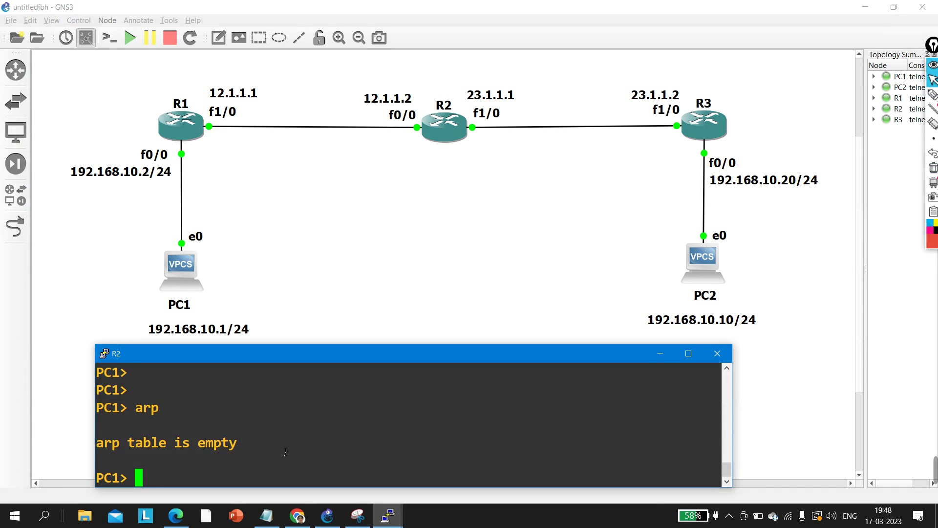
type("ping 19")
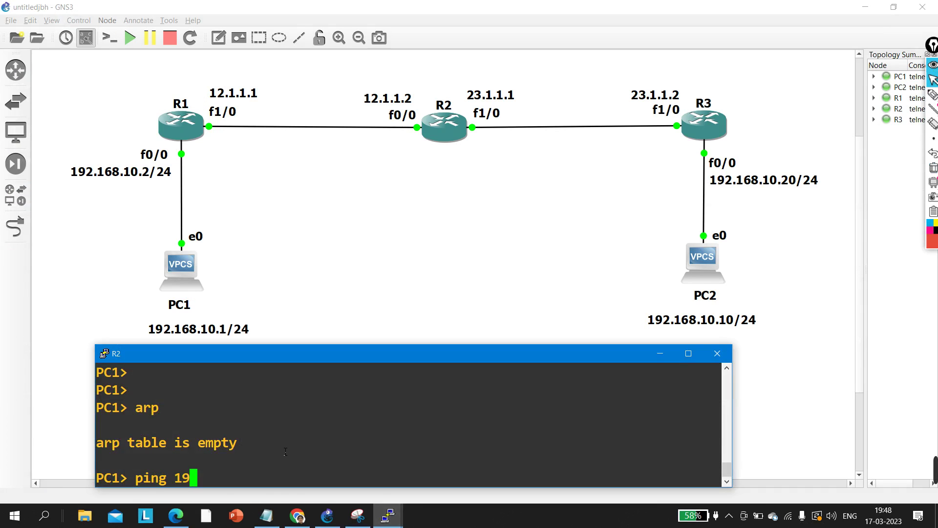
type("2.168.")
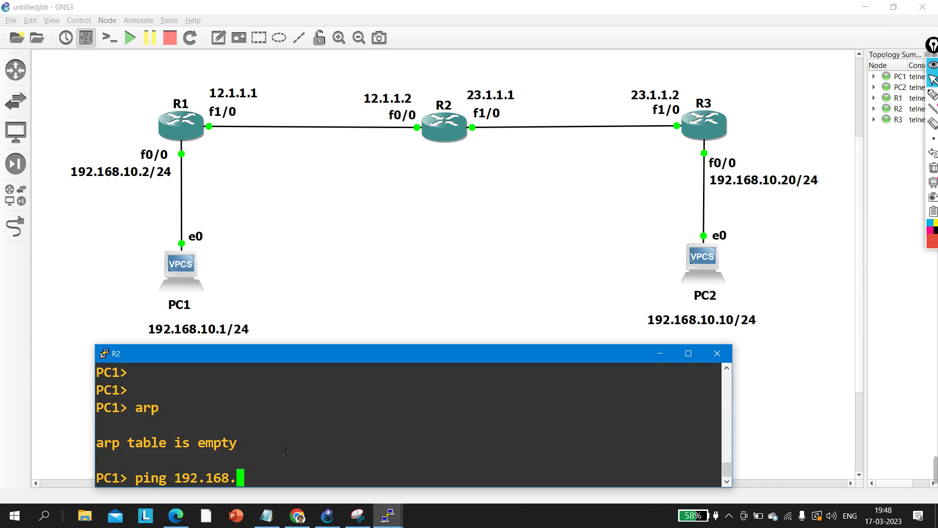
type("10.10")
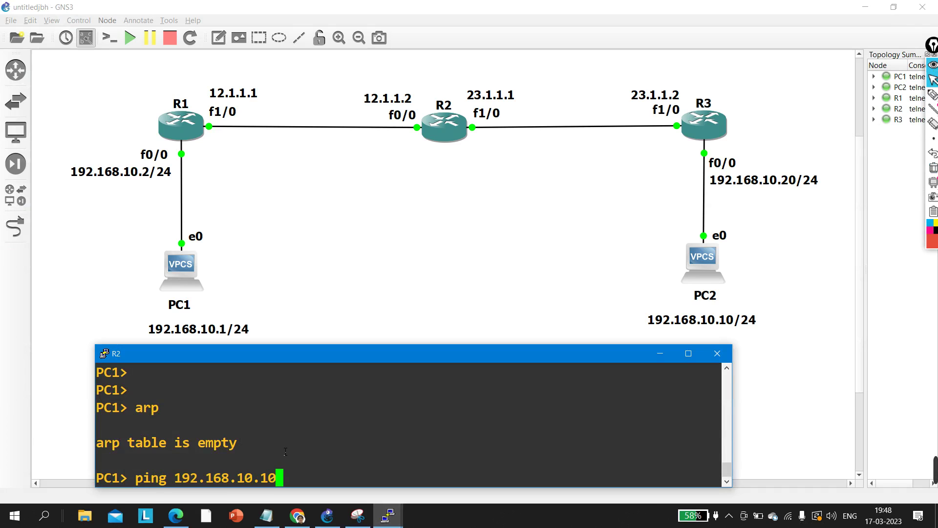
key("Return")
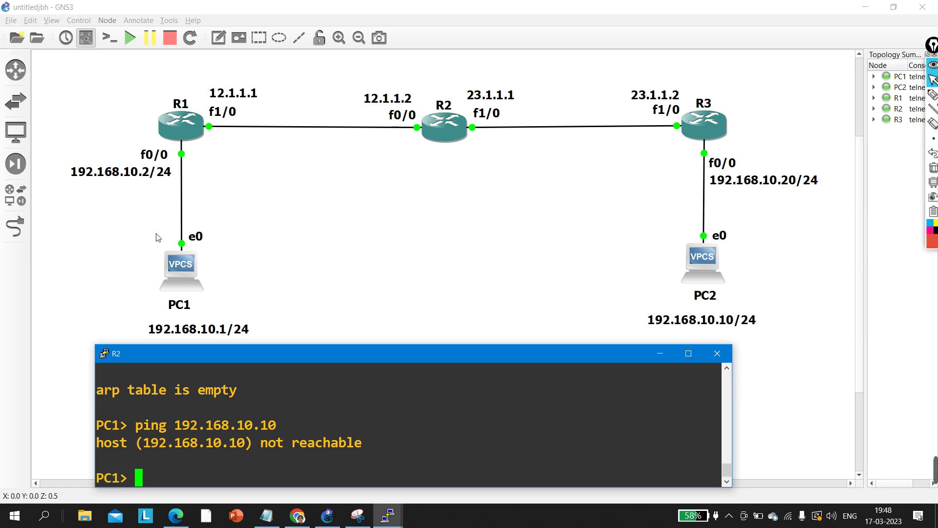
Step: Change R3's f0/0 label on the canvas to 192.168.20.20/24
left_click(370, 285)
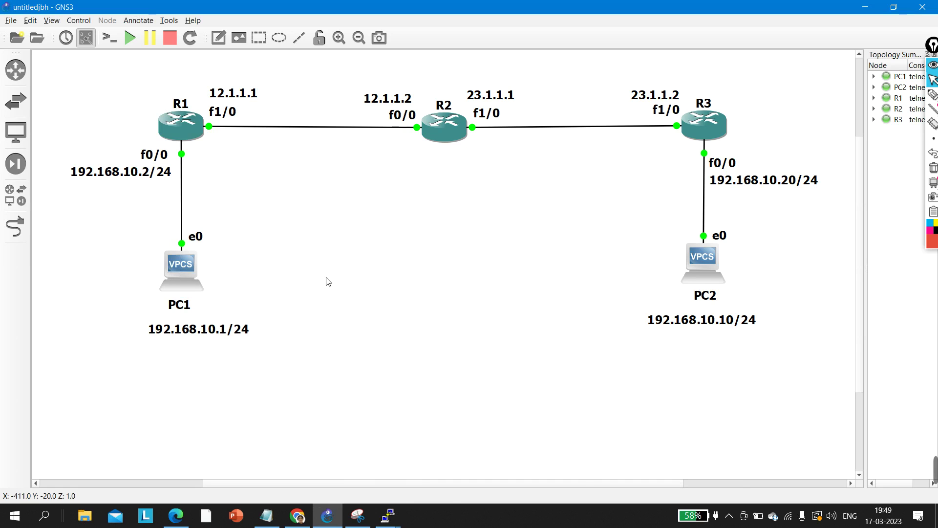
double_click(768, 187)
key("Right")
key("Left")
key("Left")
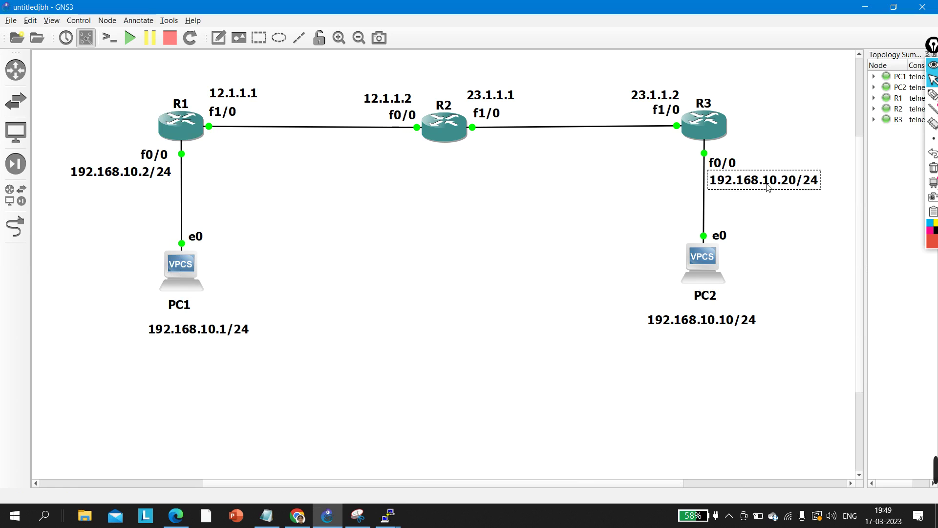
key("BackSpace")
type("2")
left_click(739, 322)
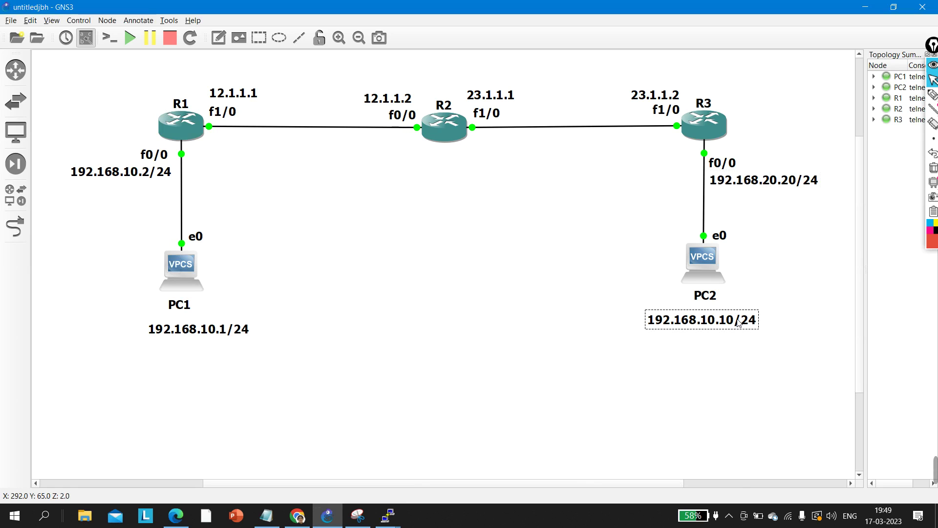
Step: Change PC2's address label to 192.168.20.10/24
double_click(739, 323)
left_click(708, 321)
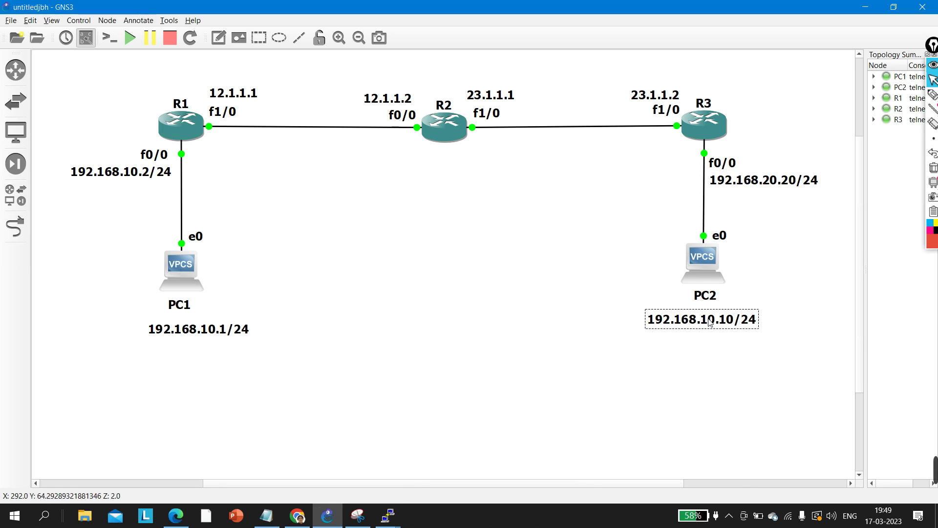
key("BackSpace")
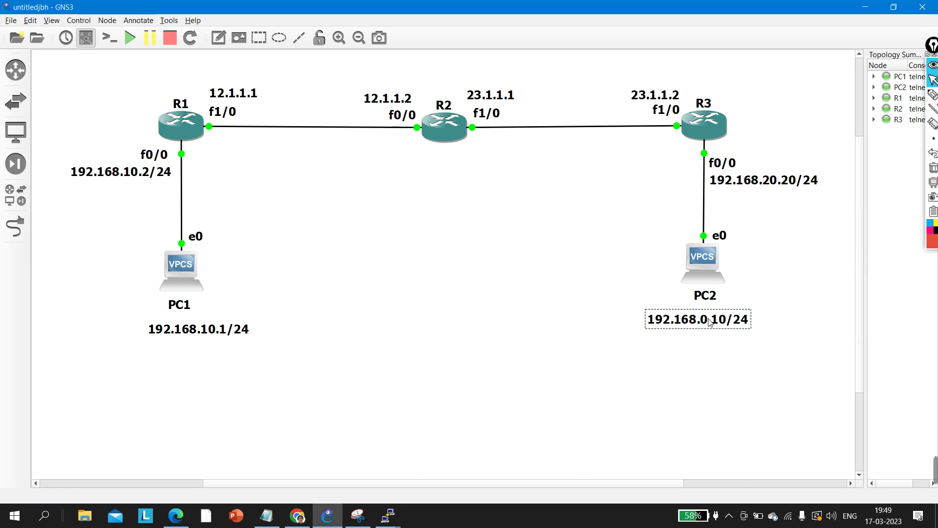
type("2")
left_click(650, 408)
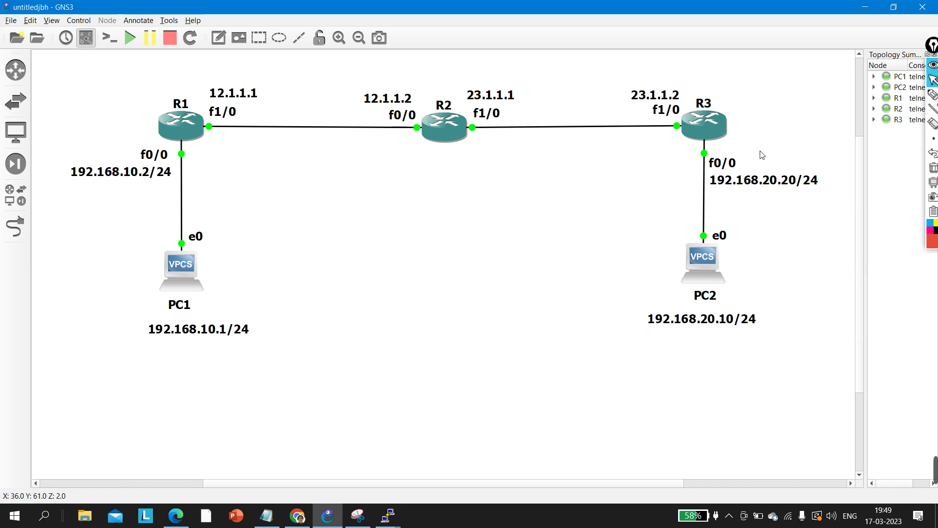
Step: Enter global configuration mode in R3's console
mouse_move(402, 523)
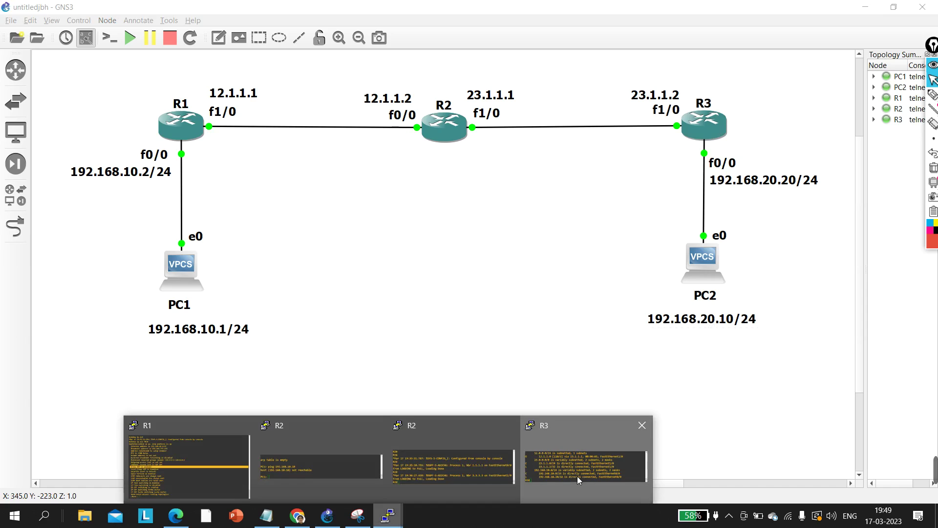
left_click(576, 476)
key("Return")
key("Return")
type("conf")
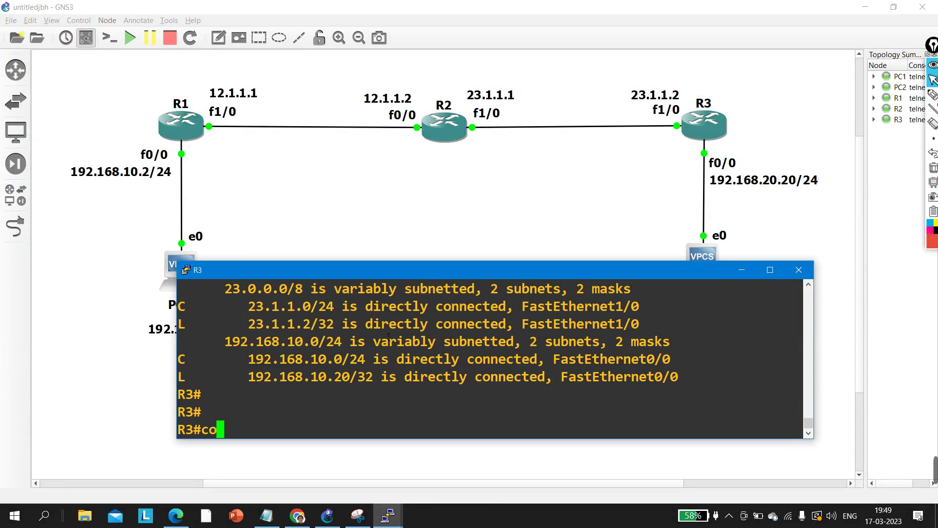
key("Tab")
key("Return")
key("Return")
key("Return")
key("Return")
Step: Assign interface f0/0 the address 192.168.20.20 255.255.255.0
type("int ")
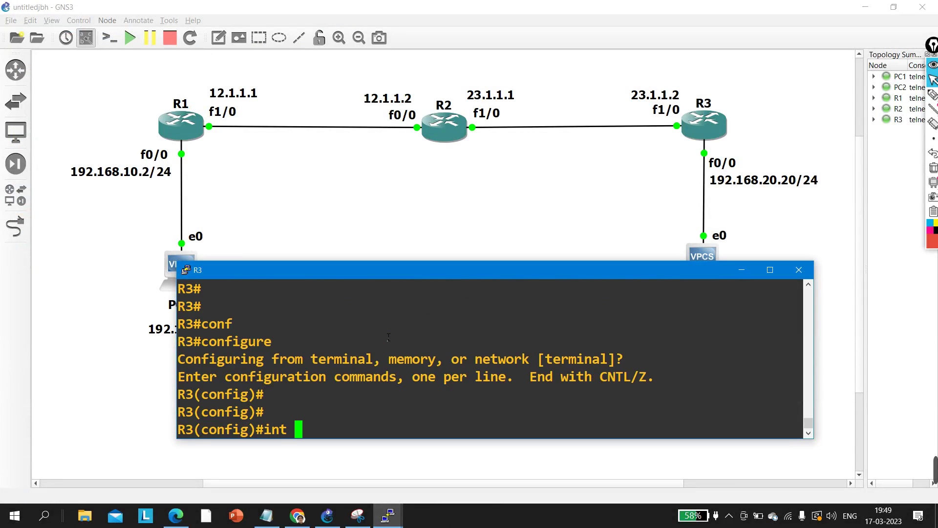
type("f0/0")
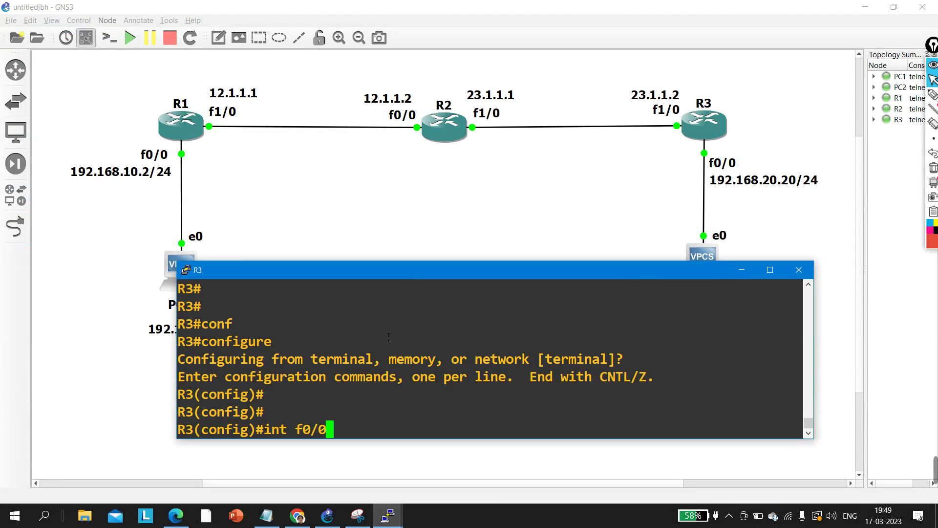
key("Return")
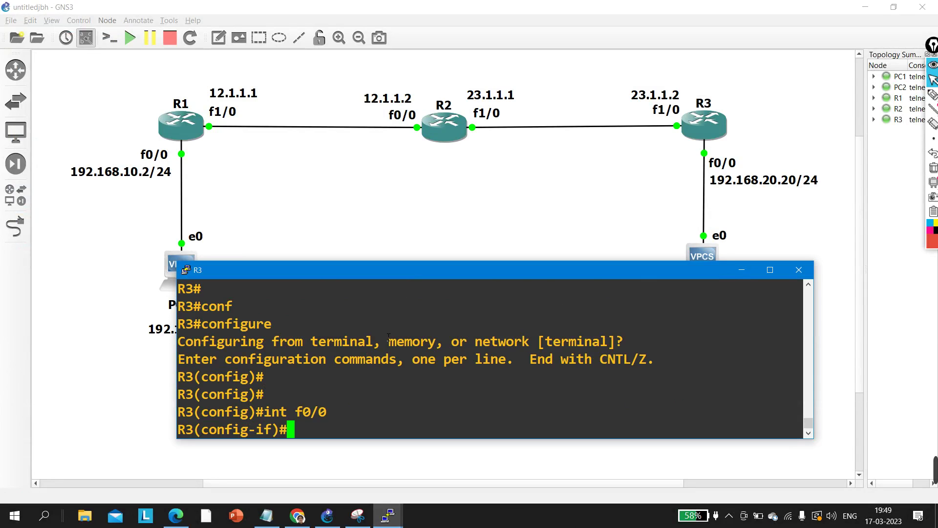
type("ip ad")
key("Tab")
type("1")
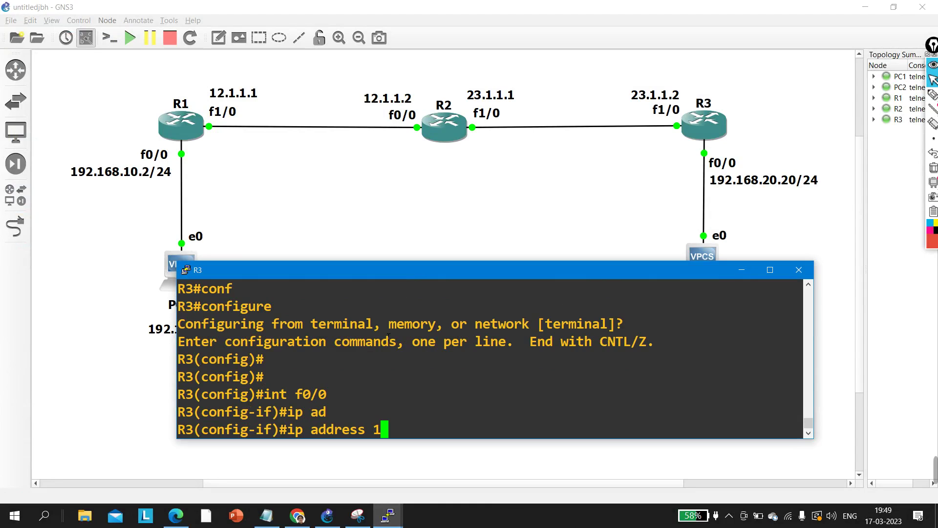
type("92.168.20.")
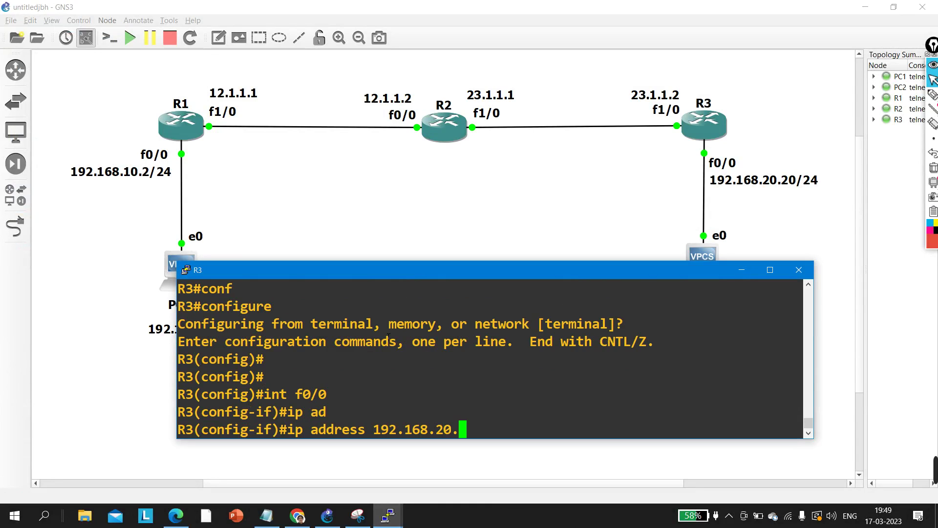
type("20 255.")
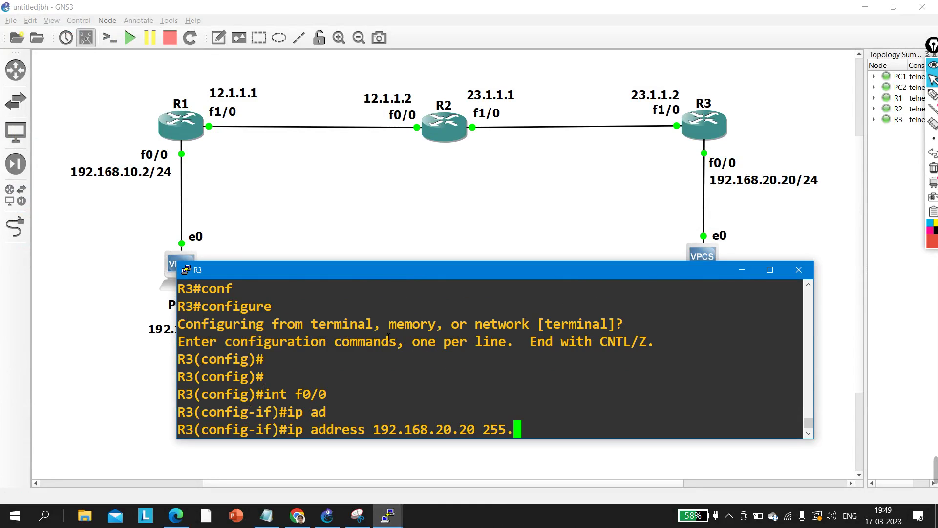
type("255.255.0")
key("Return")
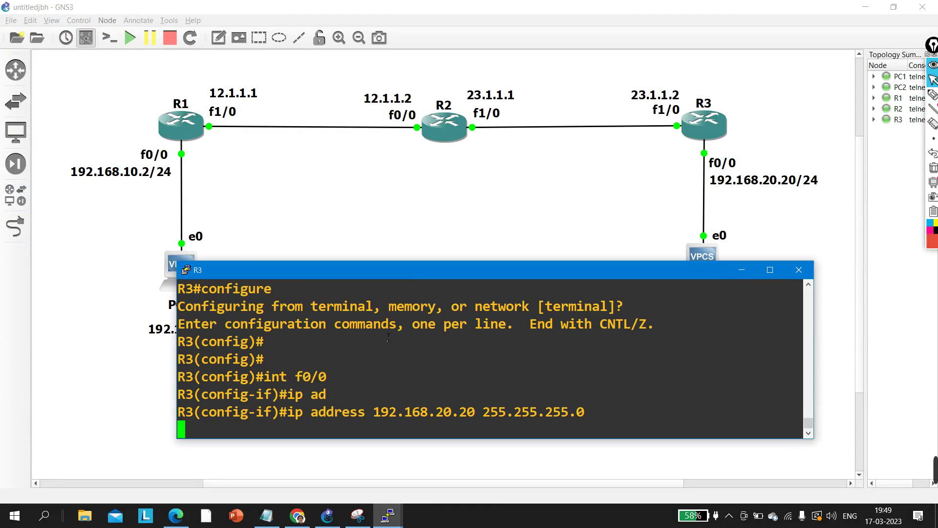
left_click(395, 244)
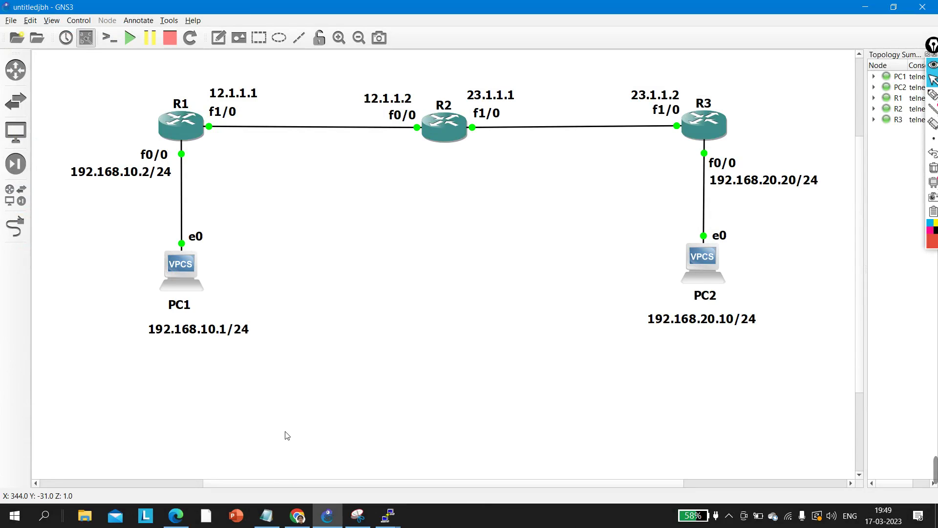
Step: Check R2's console, then go back to the topology canvas
mouse_move(388, 515)
left_click(415, 466)
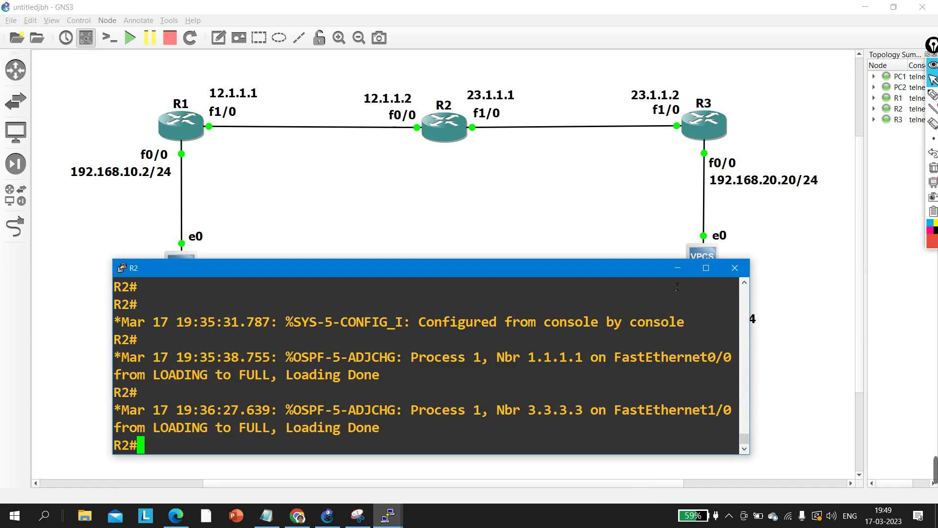
left_click(768, 294)
Step: In PC2's console, enter 'ip 192.168.20.10/24 192.168.20.20'
right_click(708, 266)
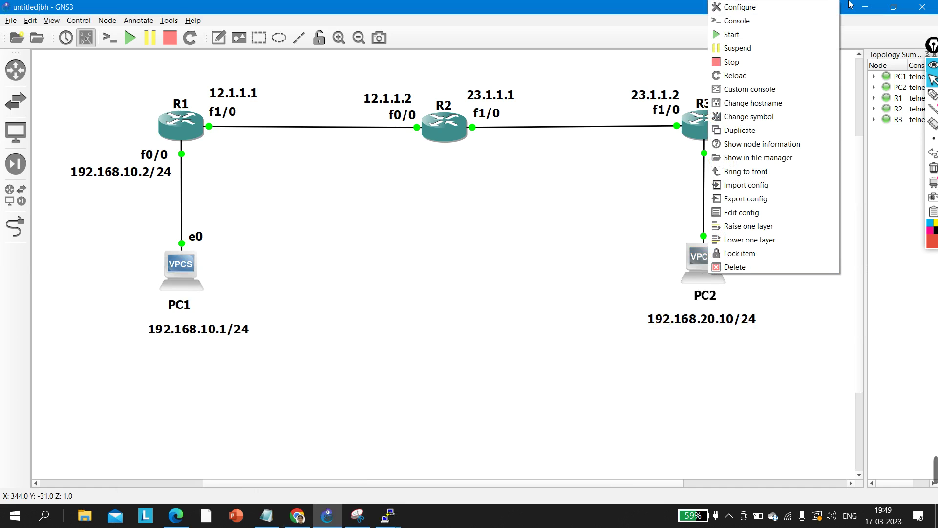
left_click(737, 21)
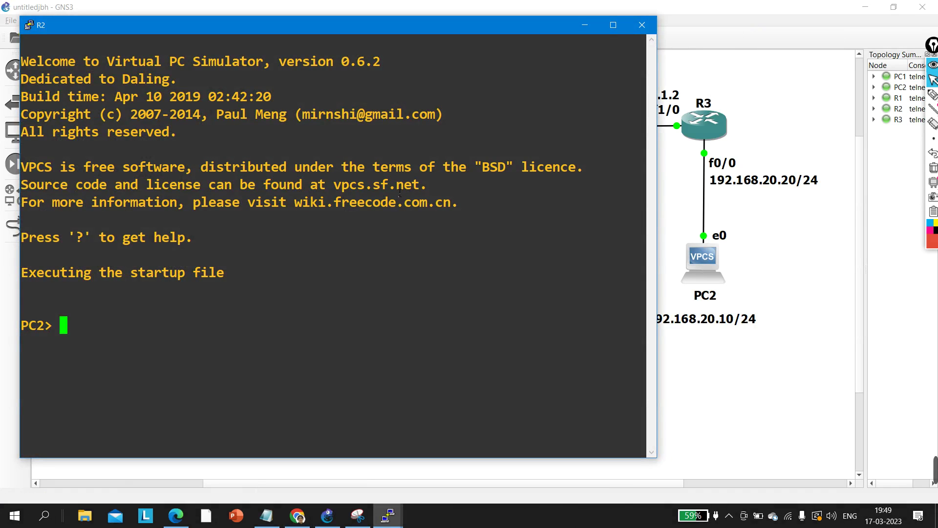
type("ip 1")
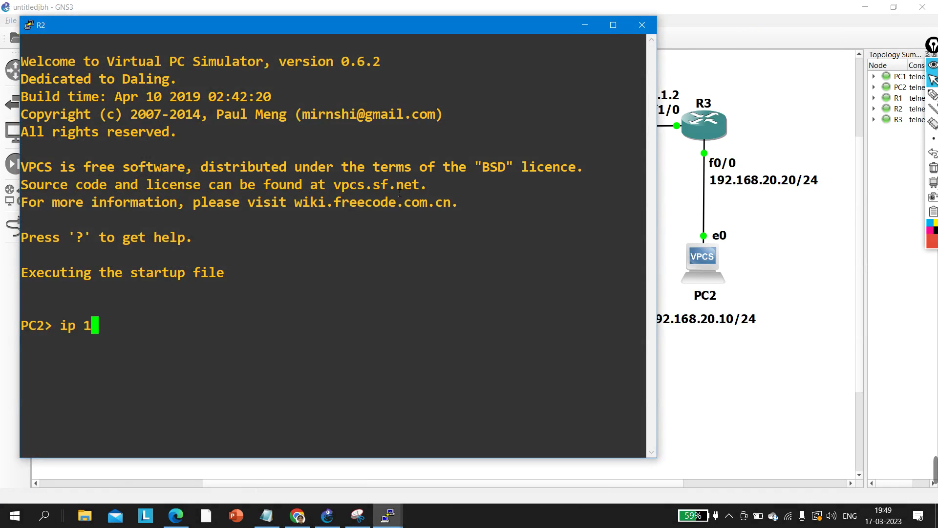
type("92.168.2")
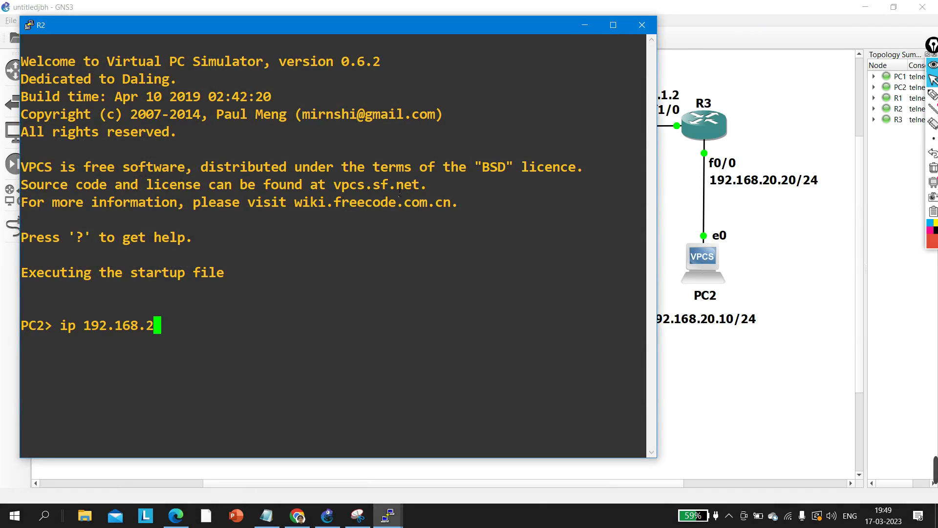
type("0.10/24 ")
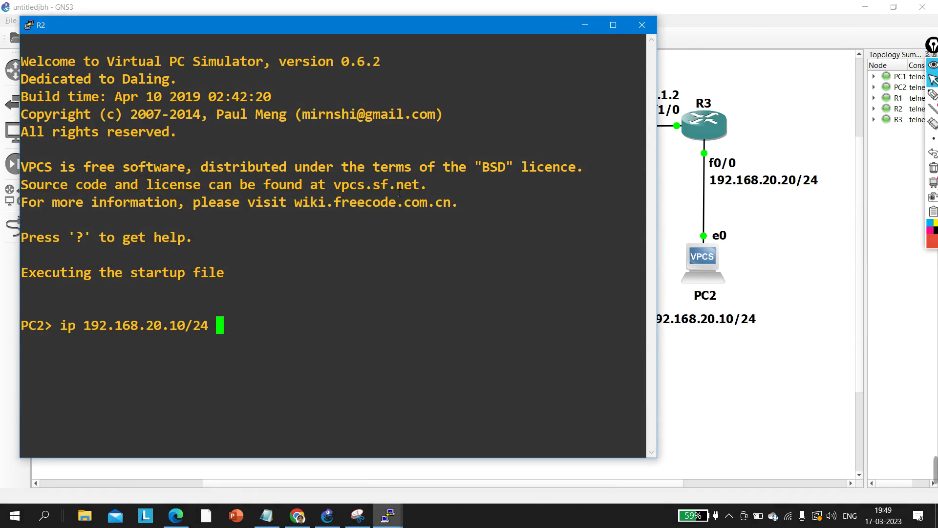
type("192.16")
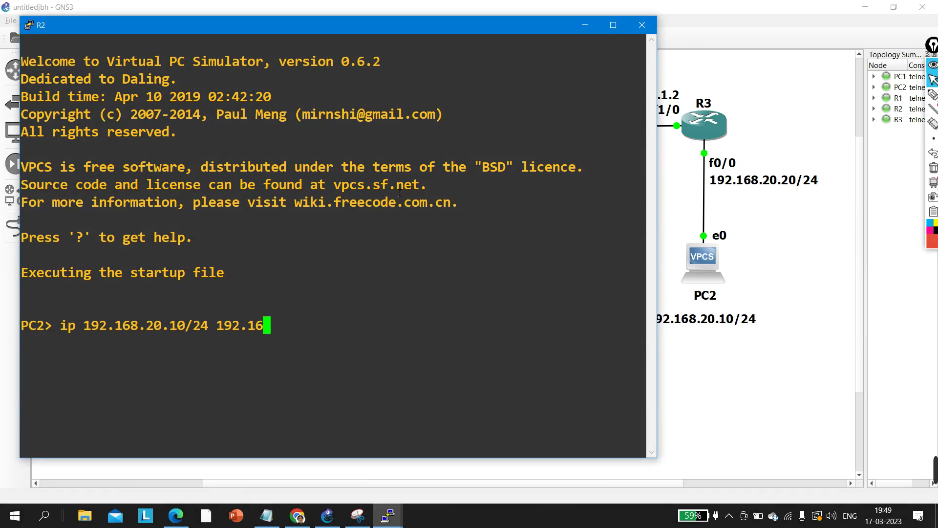
type("8.20.20")
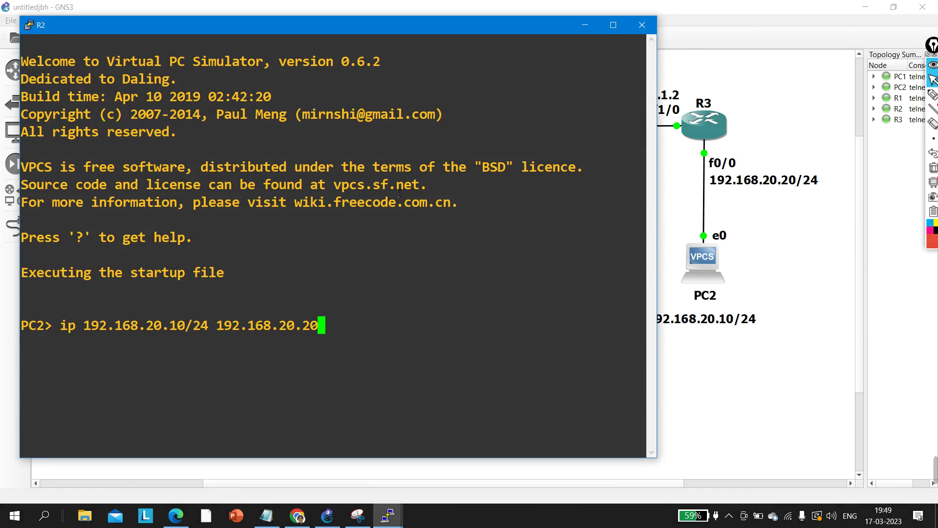
key("Return")
Step: From PC1's console, ping PC2 at 192.168.20.10 and get five ttl=61 replies
left_click(584, 25)
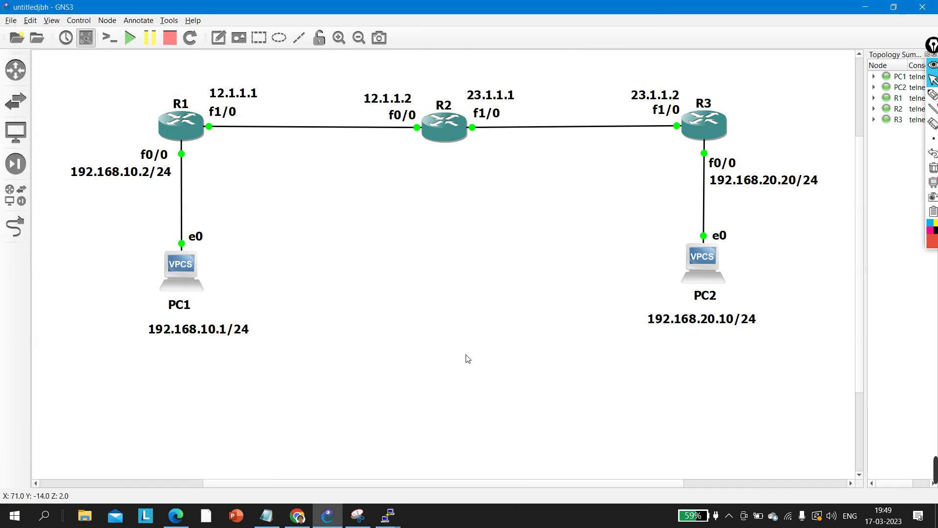
mouse_move(389, 515)
left_click(249, 481)
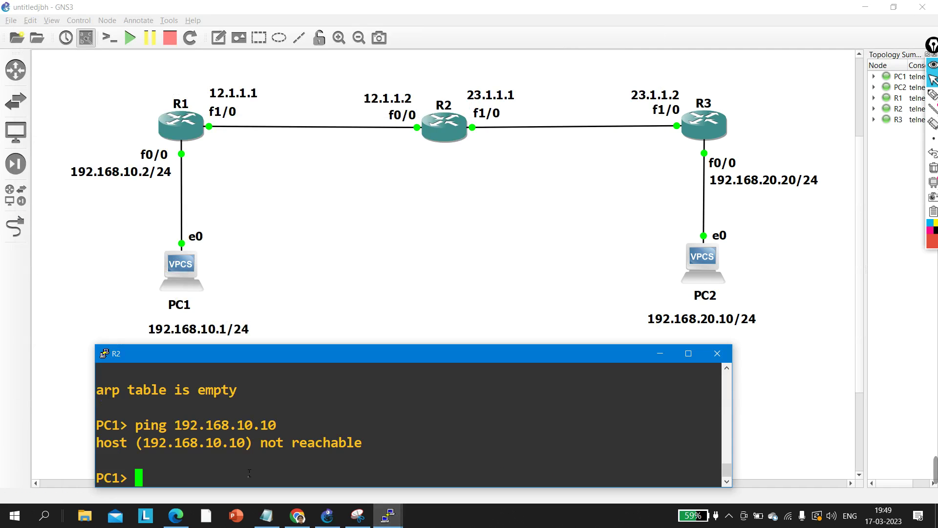
type("ping ")
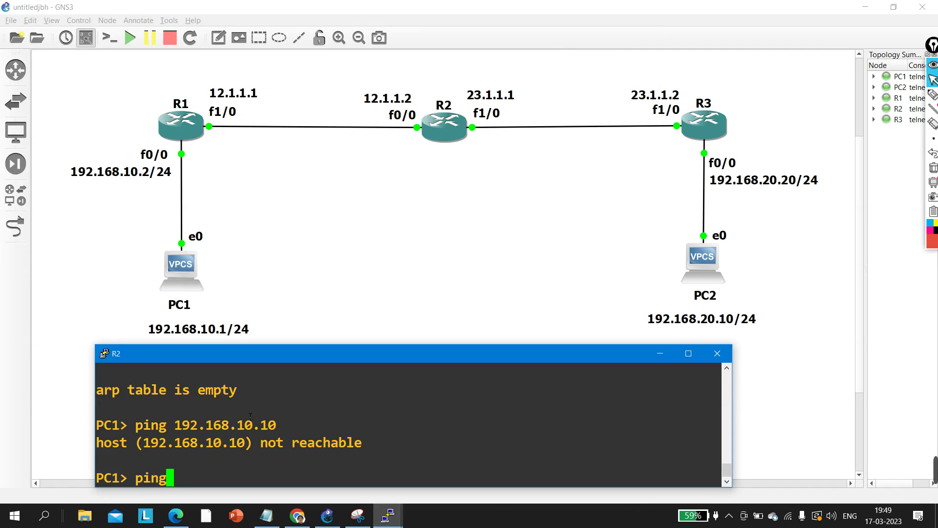
type("192.")
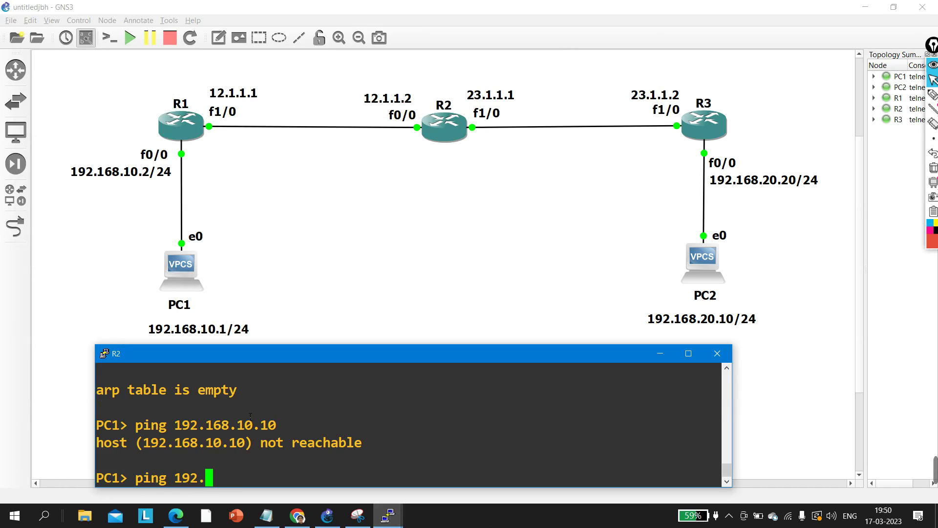
type("168.20.10")
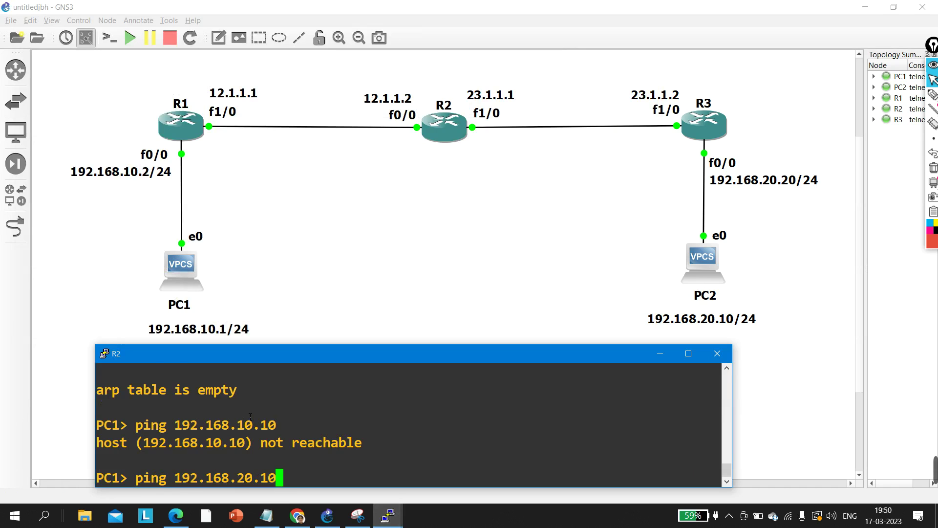
key("Return")
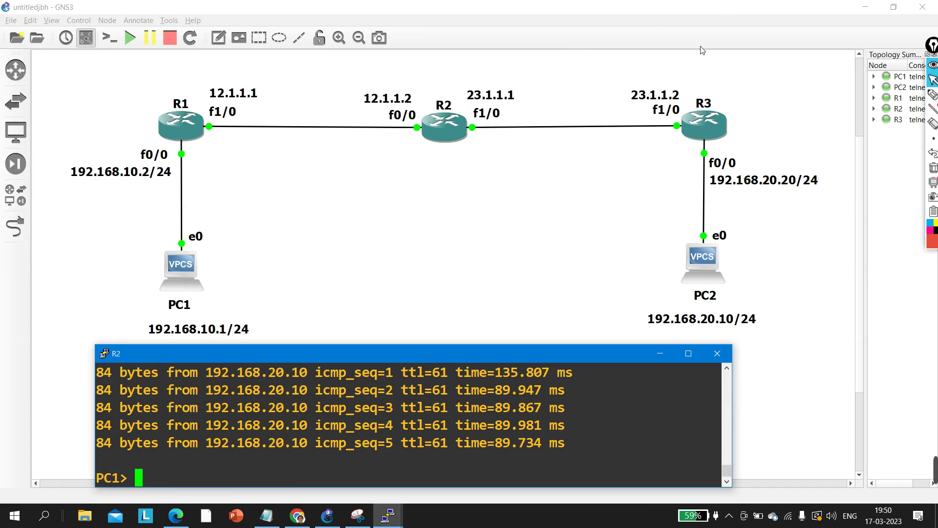
left_click(931, 94)
left_click(918, 93)
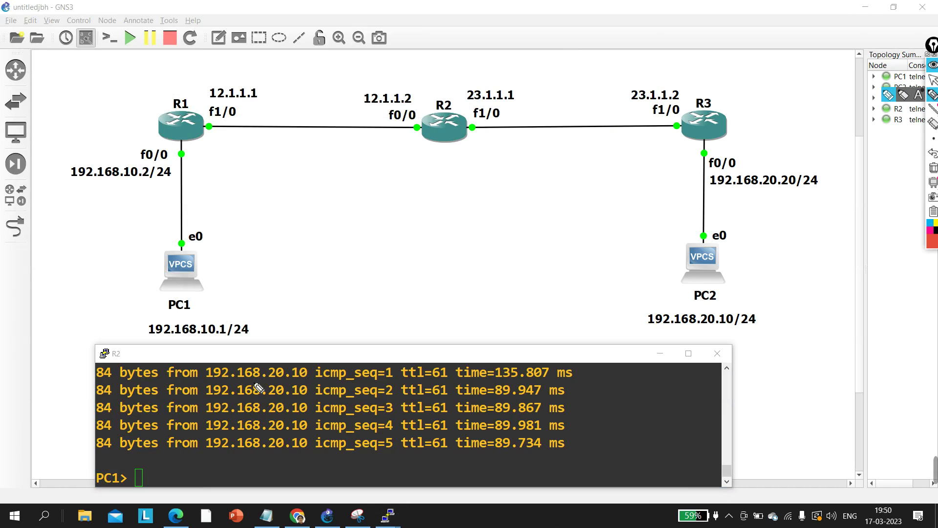
mouse_move(235, 329)
left_mouse_down()
mouse_move(243, 337)
mouse_move(282, 313)
left_mouse_up()
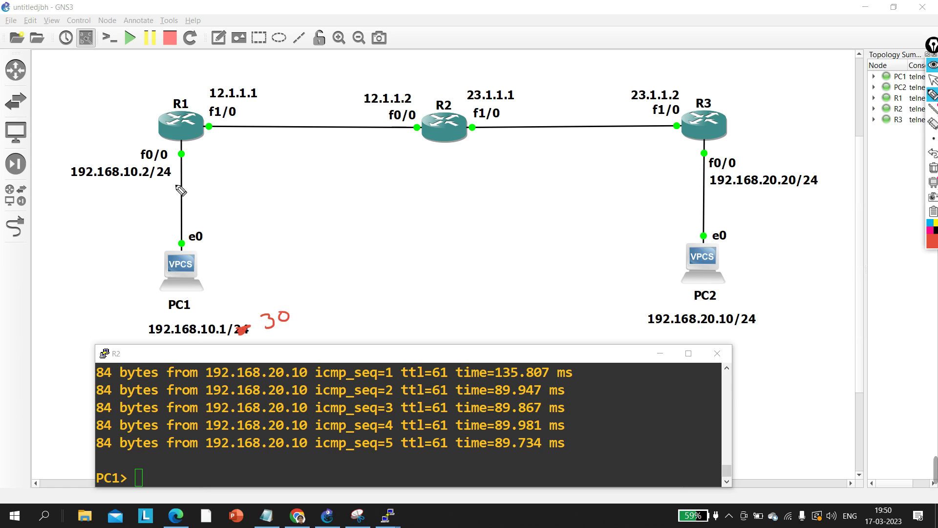
left_click_drag(182, 175, 150, 184)
left_click_drag(313, 308, 299, 333)
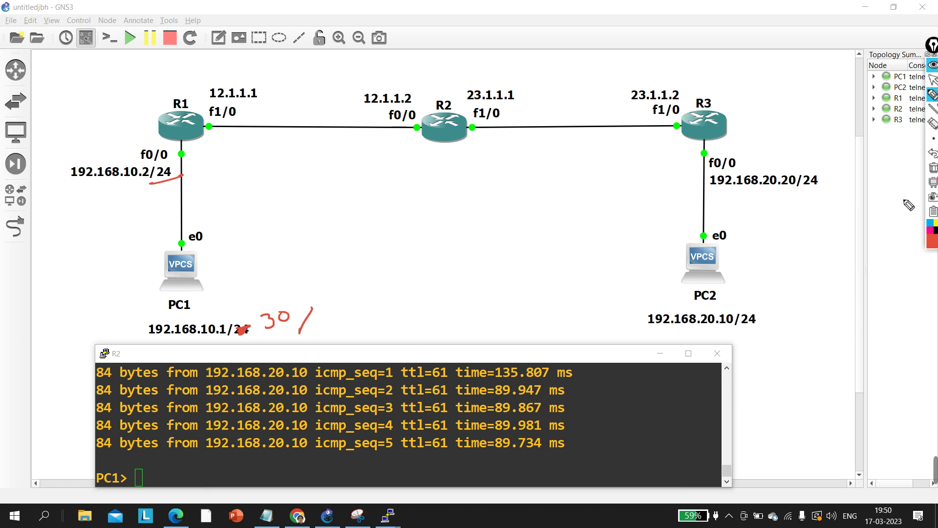
left_click(933, 167)
left_click(933, 79)
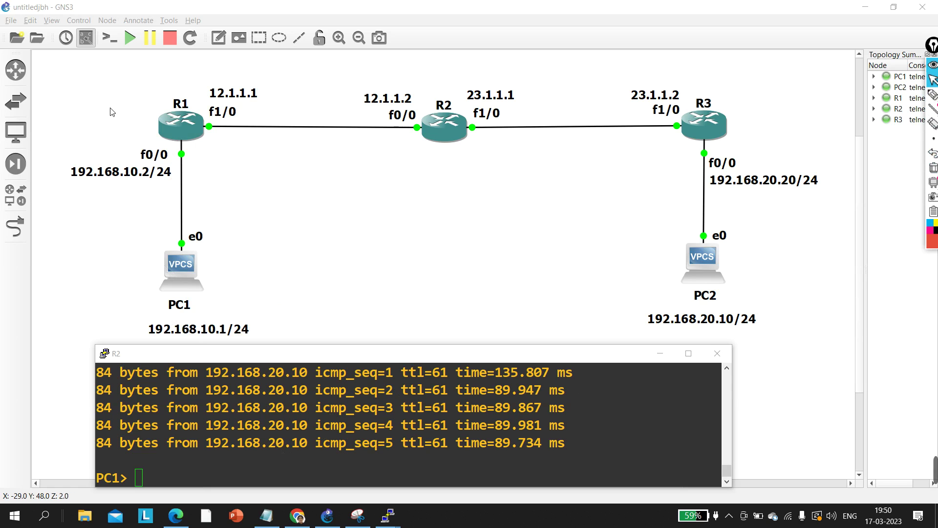
left_click(101, 127)
left_click_drag(121, 148, 227, 207)
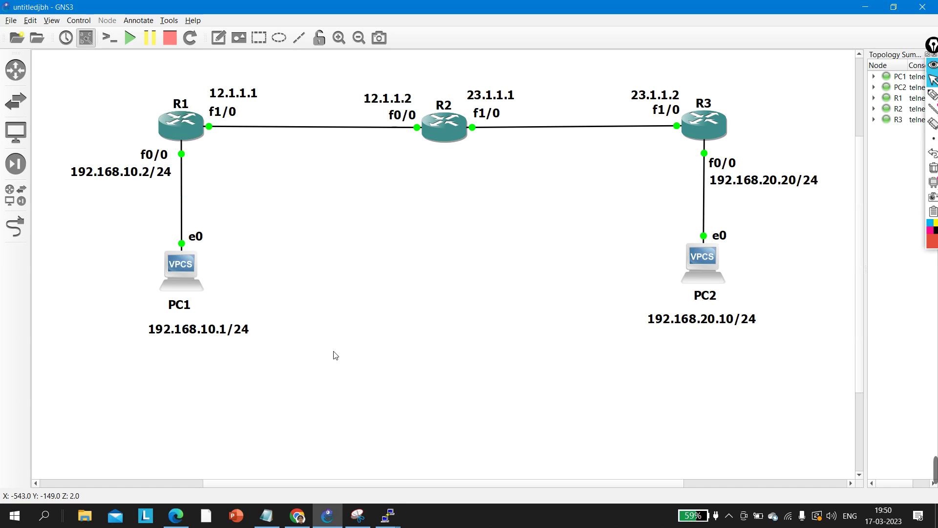
left_click(396, 525)
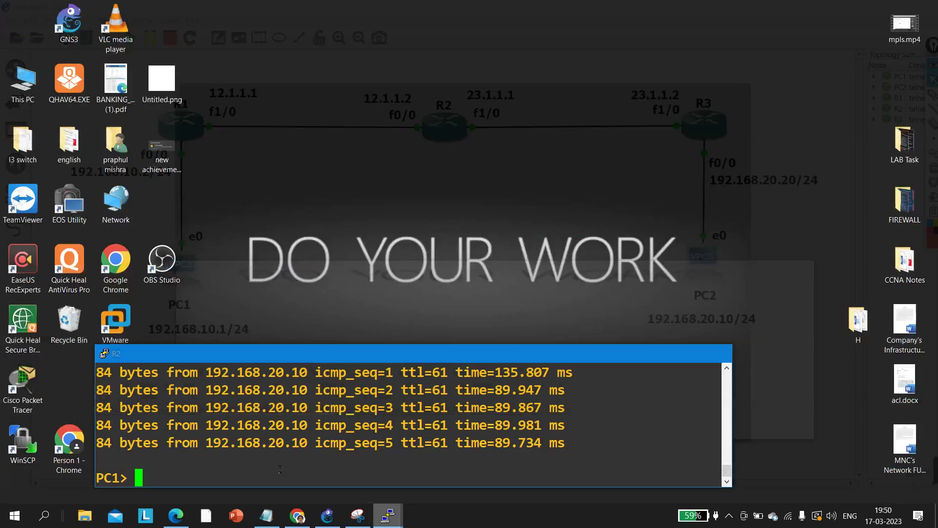
left_click(278, 469)
Step: Try setting PC1 to 192.168.10.1/30 with gateway 192.168.10.10, which fails as not same subnet
key("Return")
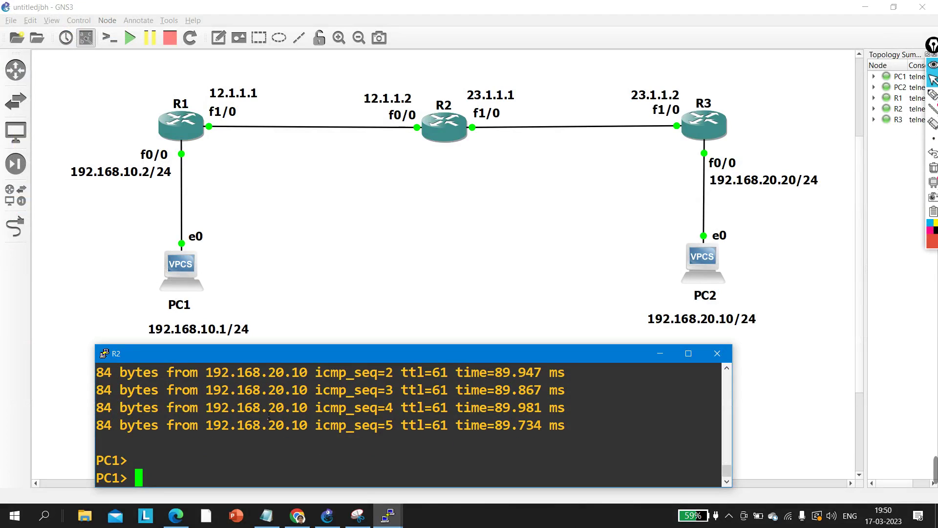
type("ip 19")
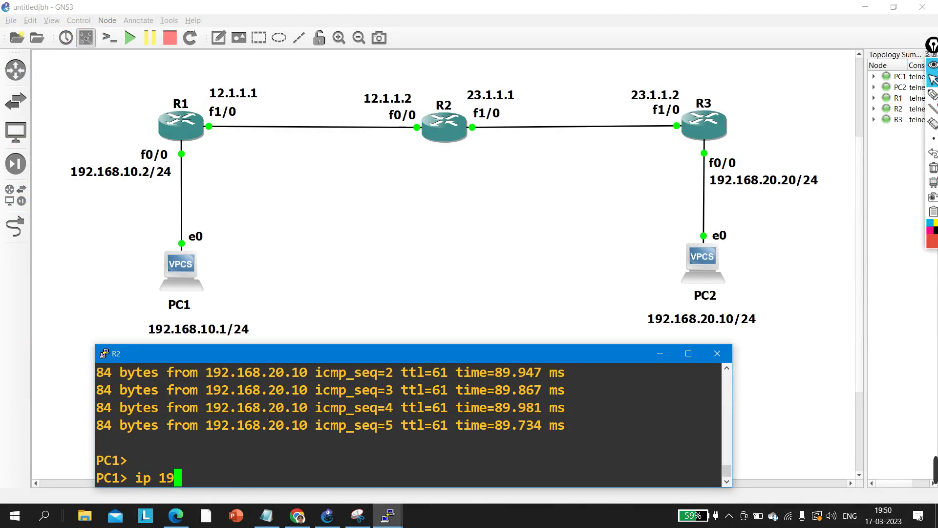
type("2.168.10")
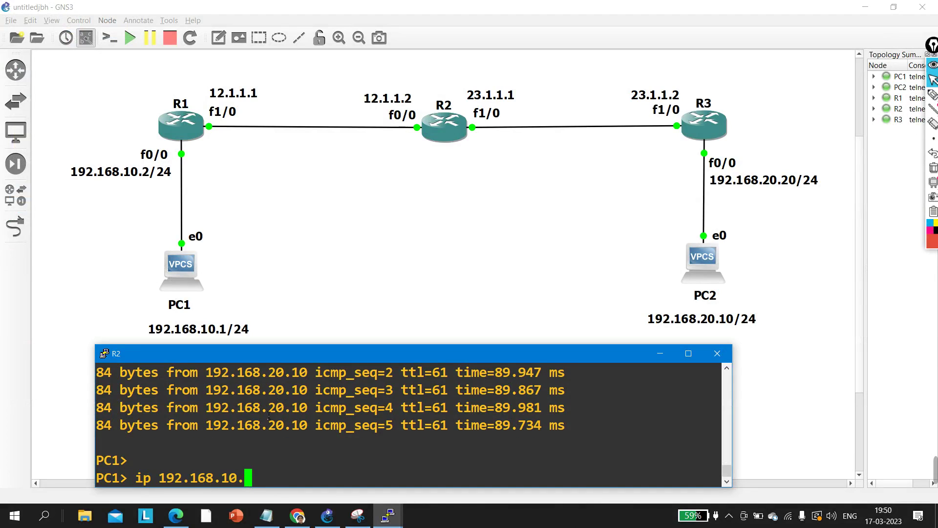
type(".1")
key("BackSpace")
type("/30 ")
type("192.168.1")
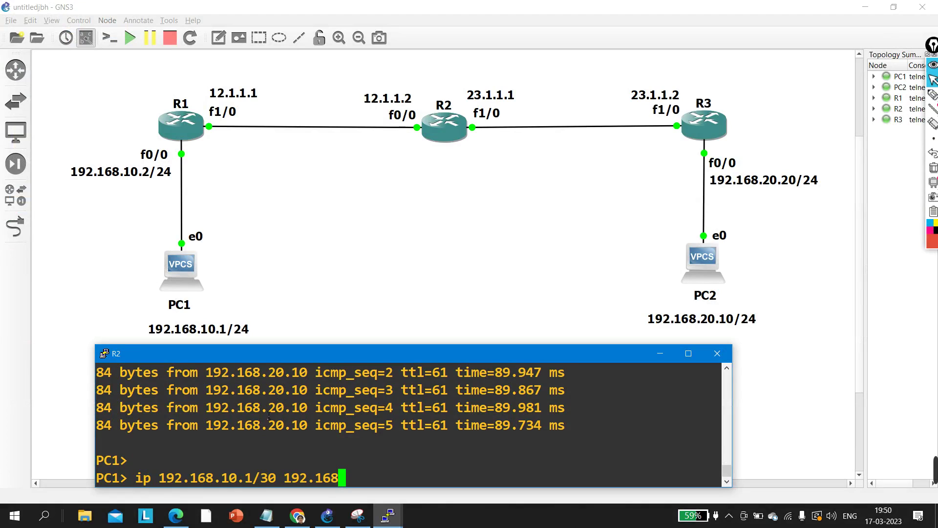
type("0.10")
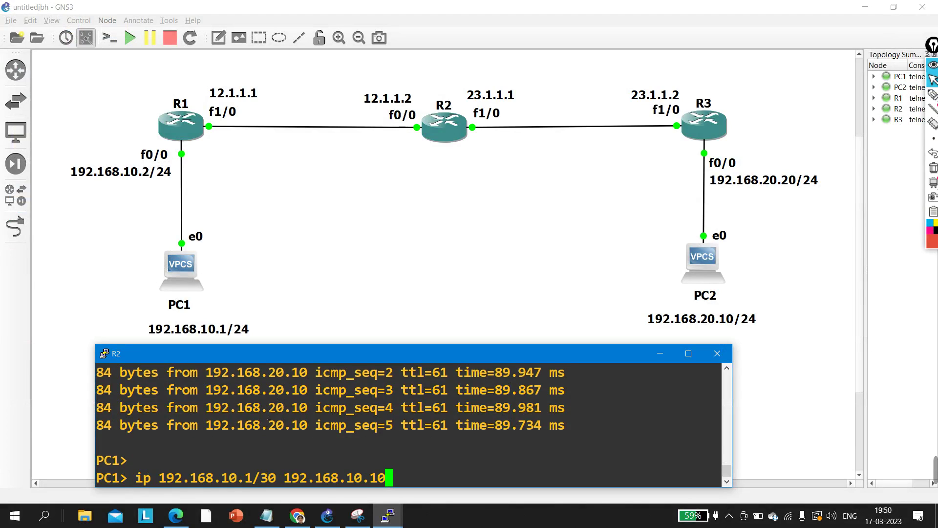
key("Return")
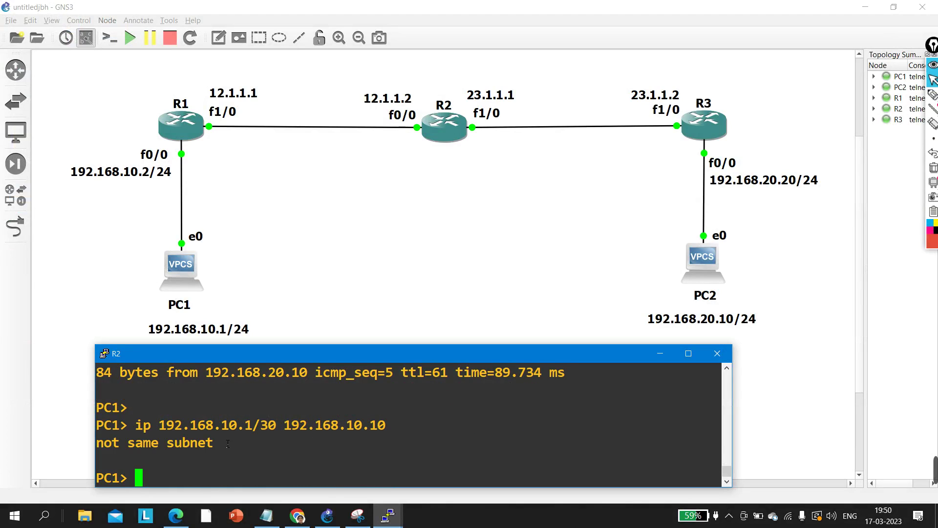
left_click_drag(130, 448, 219, 450)
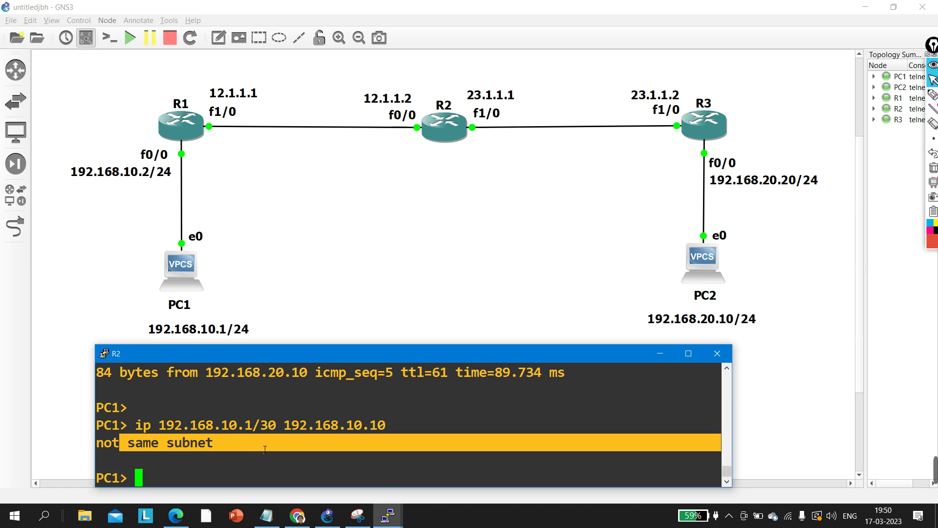
Step: Correct PC1's gateway to 192.168.10.2, keeping address 192.168.10.1/30
key("Up")
key("BackSpace")
key("BackSpace")
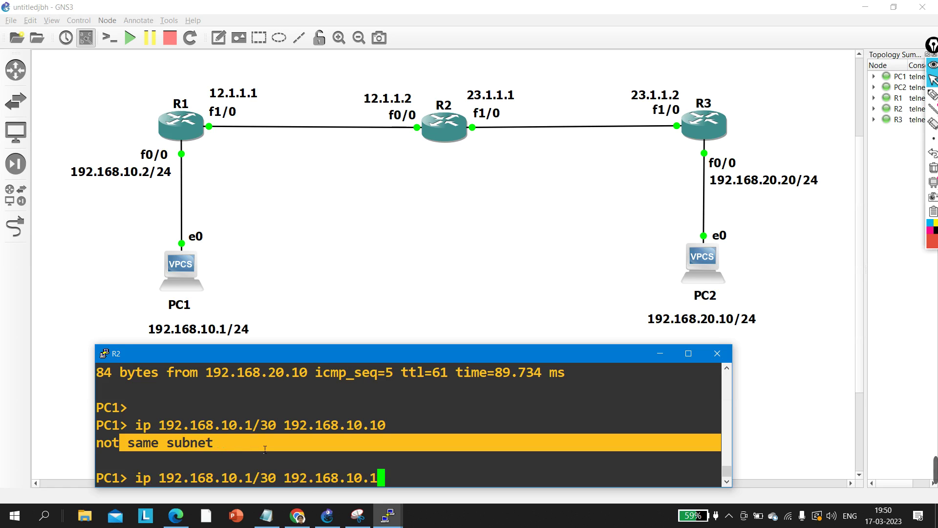
type("2")
key("Return")
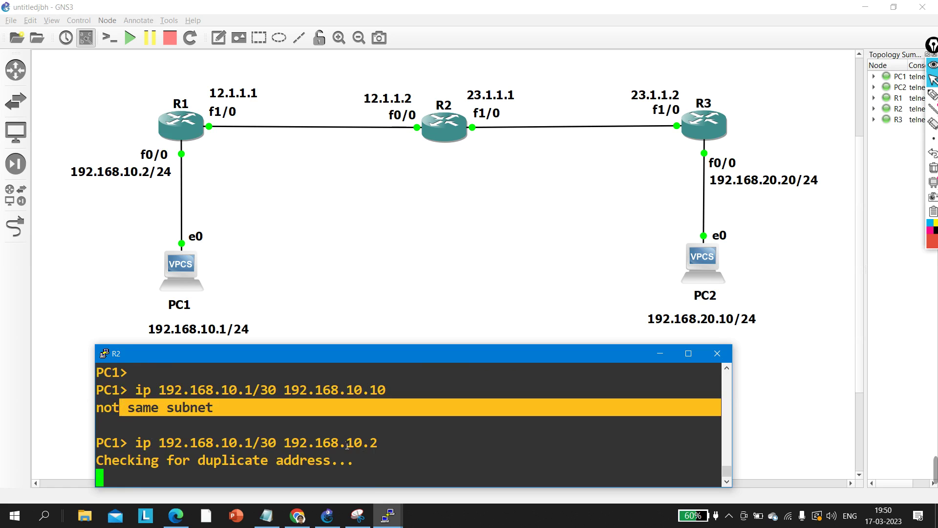
key("Return")
key("Return")
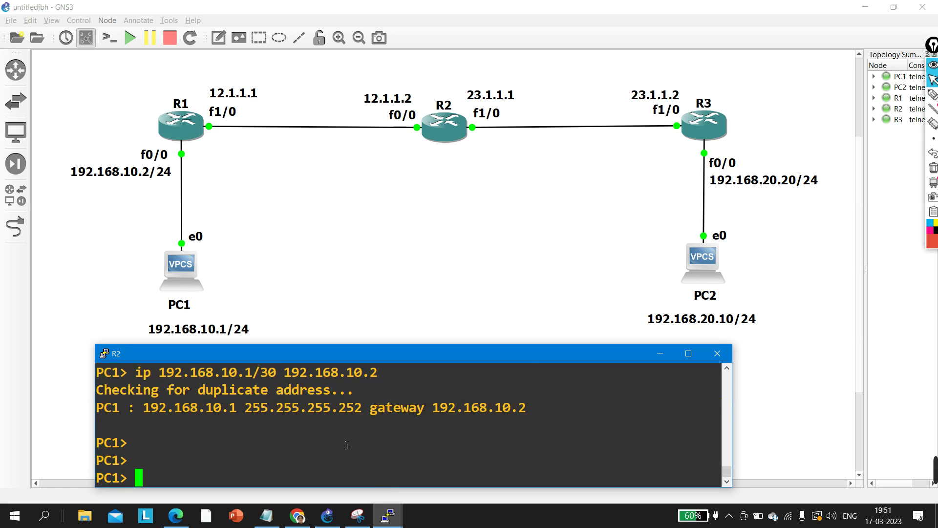
key("Up")
key("BackSpace")
Step: Rerun 'ping 192.168.20.10' from PC1 on its /30 address, getting five ttl=61 replies
type("10")
key("Up")
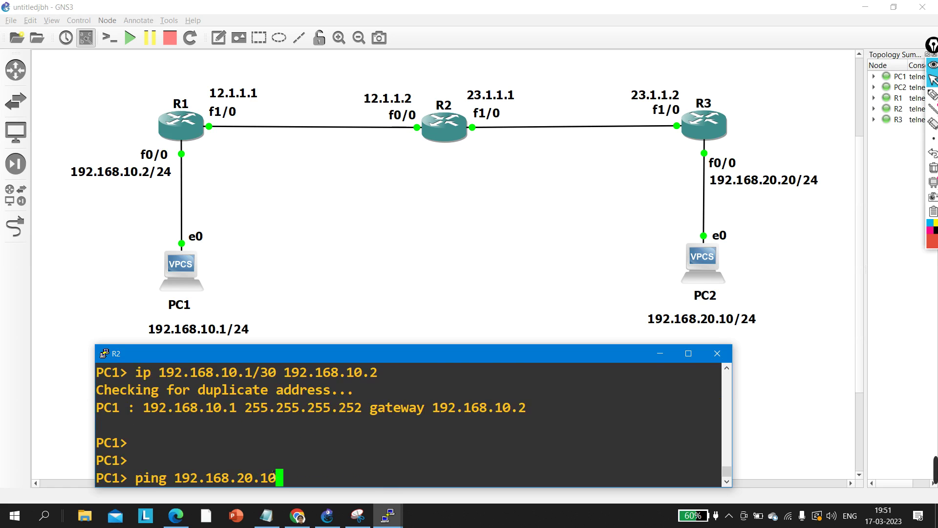
key("Return")
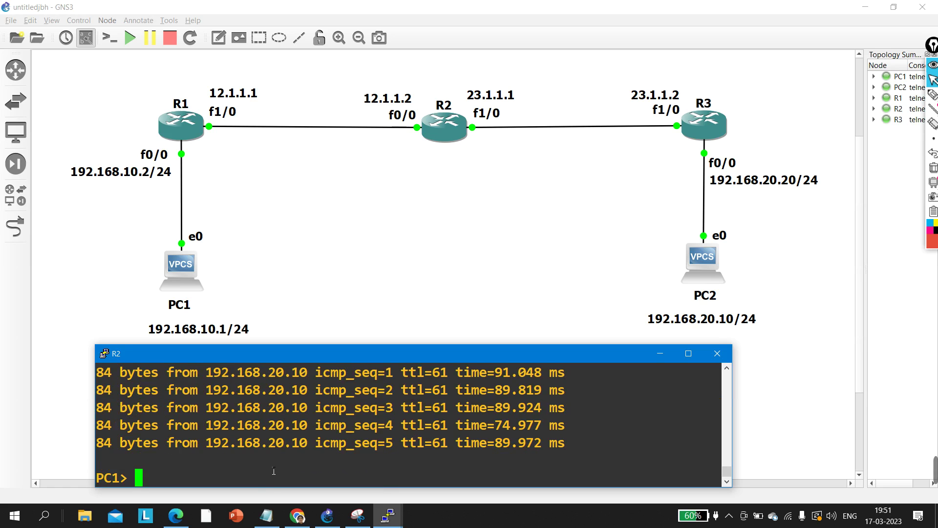
Step: Run 'show arp' on PC1 and highlight the gateway 192.168.10.2 entry, then return to the canvas
key("Return")
key("Return")
type("sho")
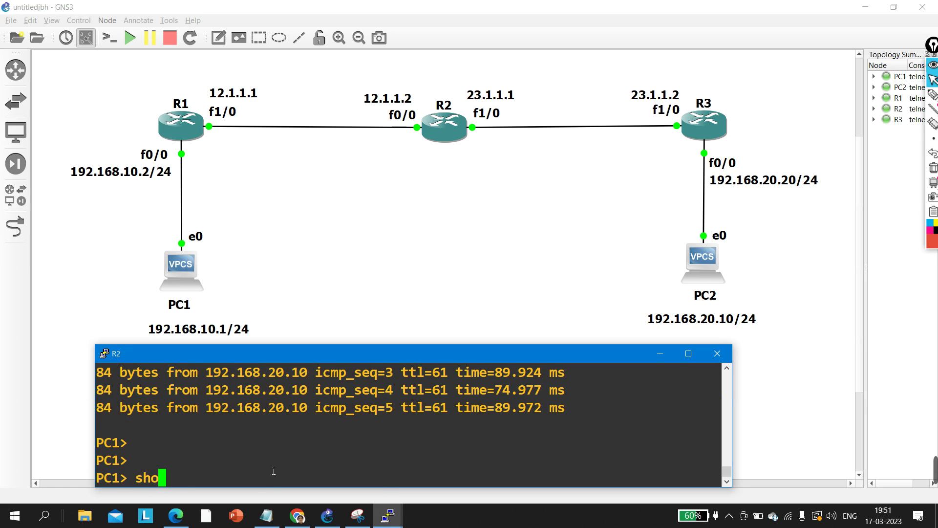
type("w arp")
key("Return")
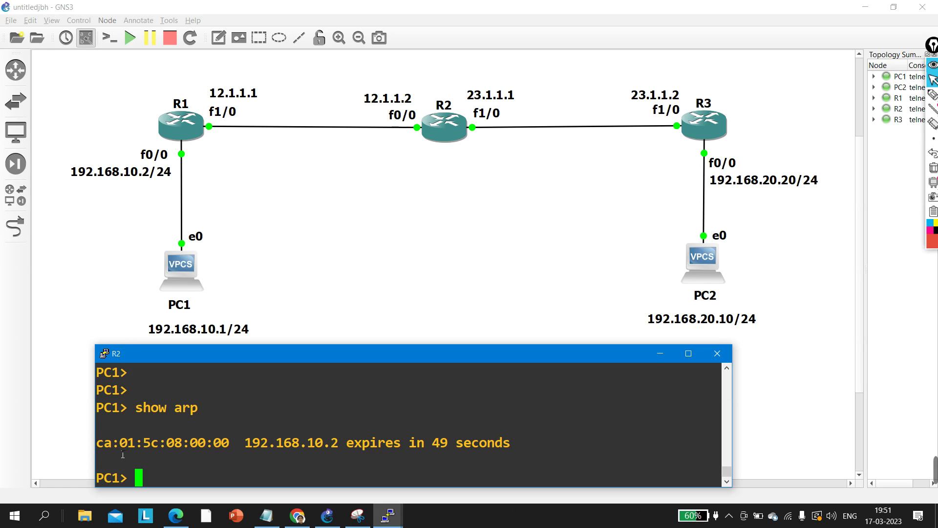
left_click_drag(123, 455, 502, 456)
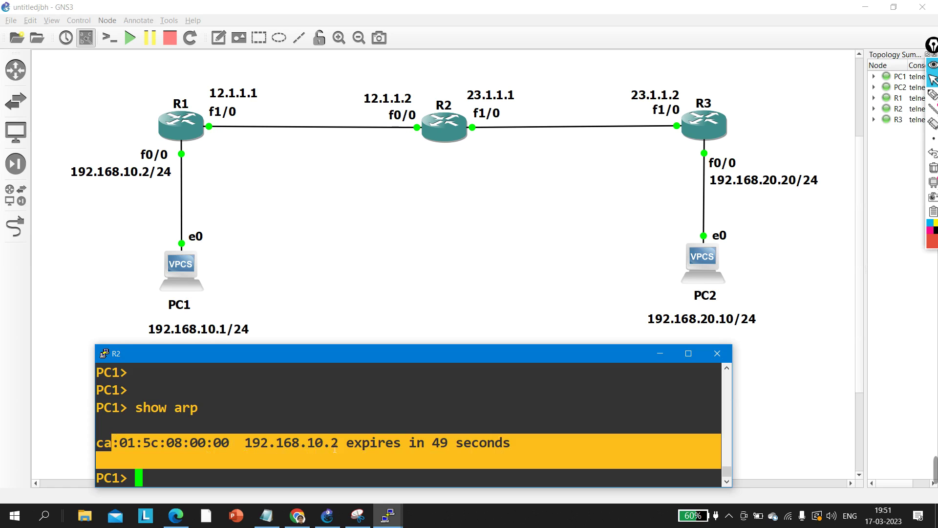
left_click_drag(345, 449, 108, 452)
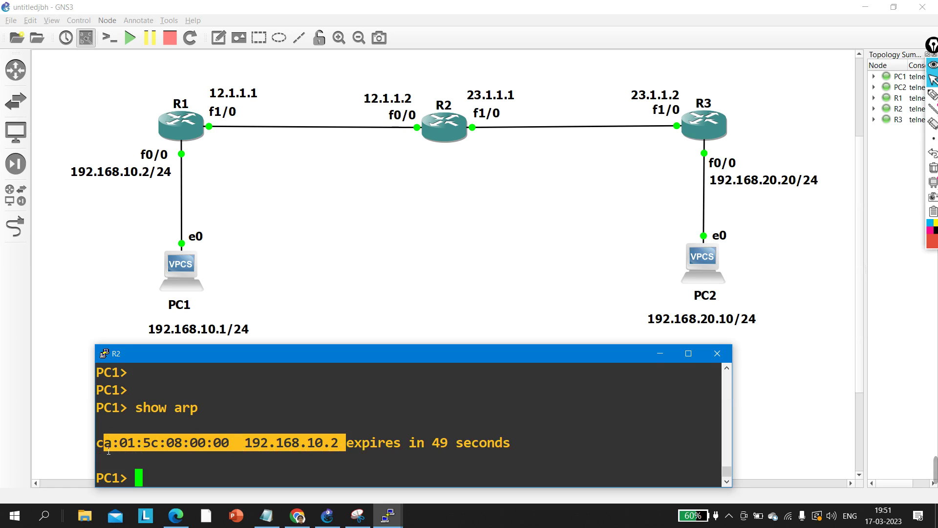
left_click_drag(110, 252, 262, 391)
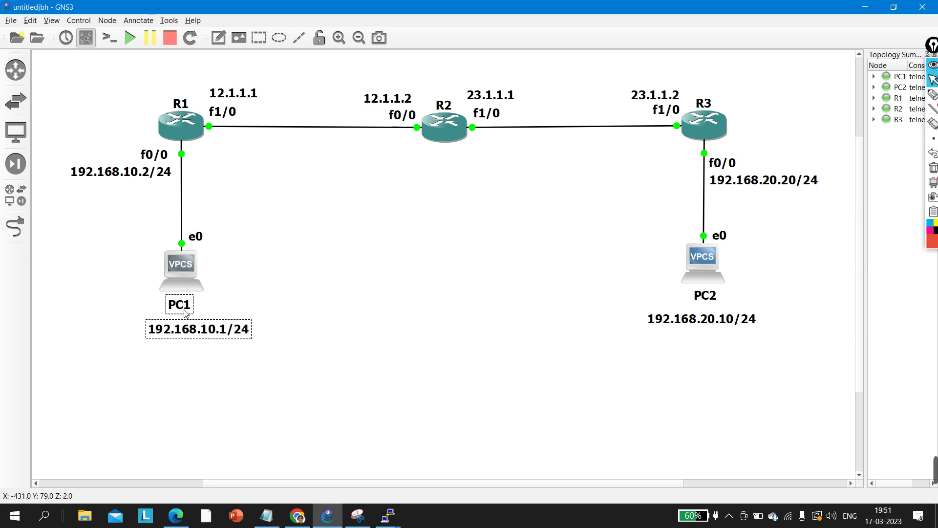
Step: Rubber-band select PC1 with its labels, then PC2 with its name and address labels
left_click_drag(122, 233, 301, 389)
left_click_drag(585, 247, 775, 372)
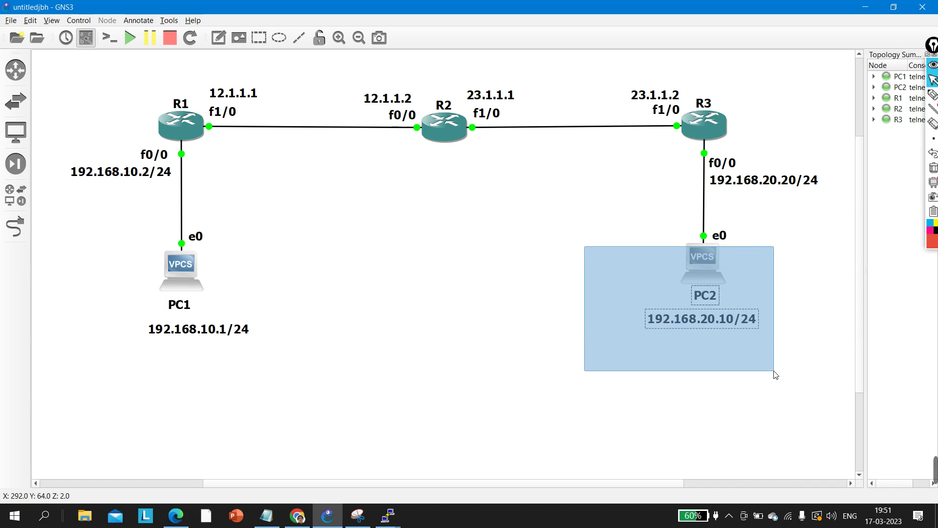
left_click_drag(776, 374, 775, 376)
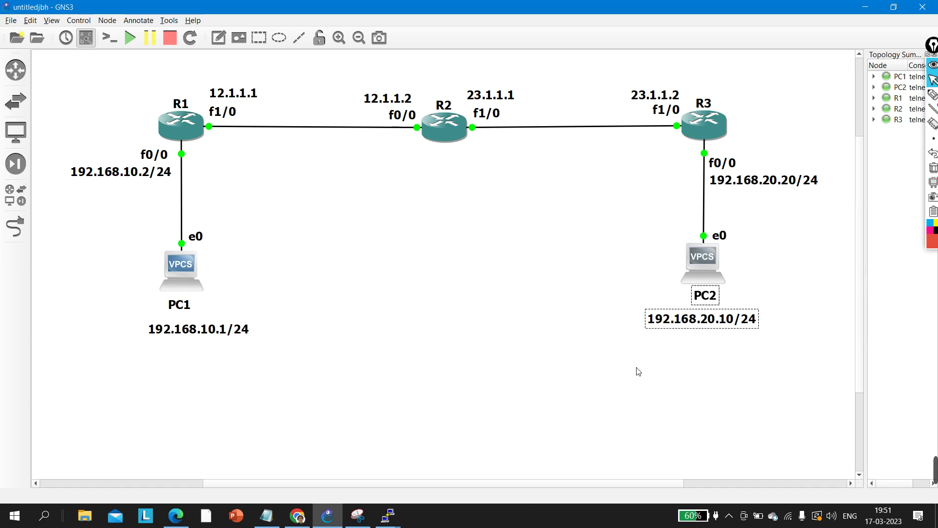